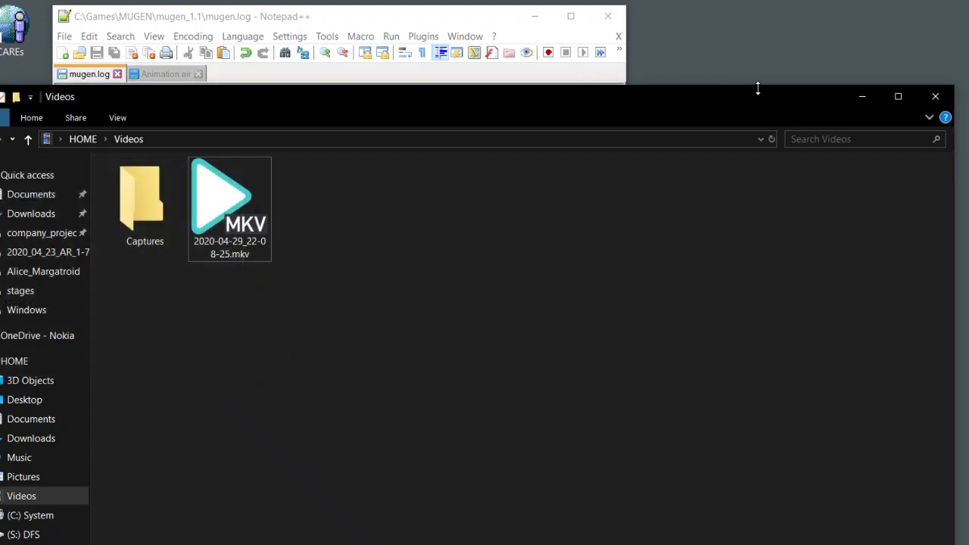
Minimize the Videos folder window, launch M.U.G.E.N and move its window fully into view.
left_click(857, 98)
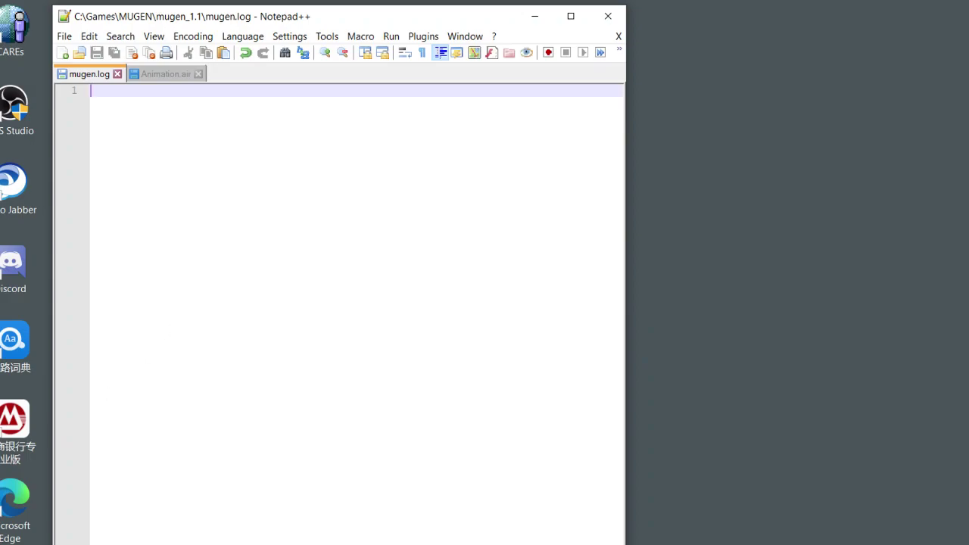
key("super")
type("mugen")
key("Return")
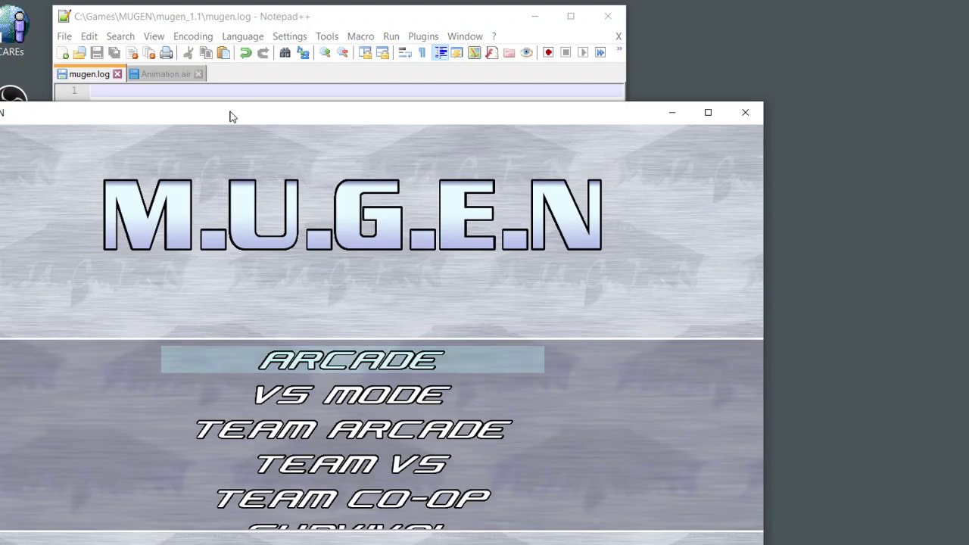
left_click_drag(230, 116, 397, 57)
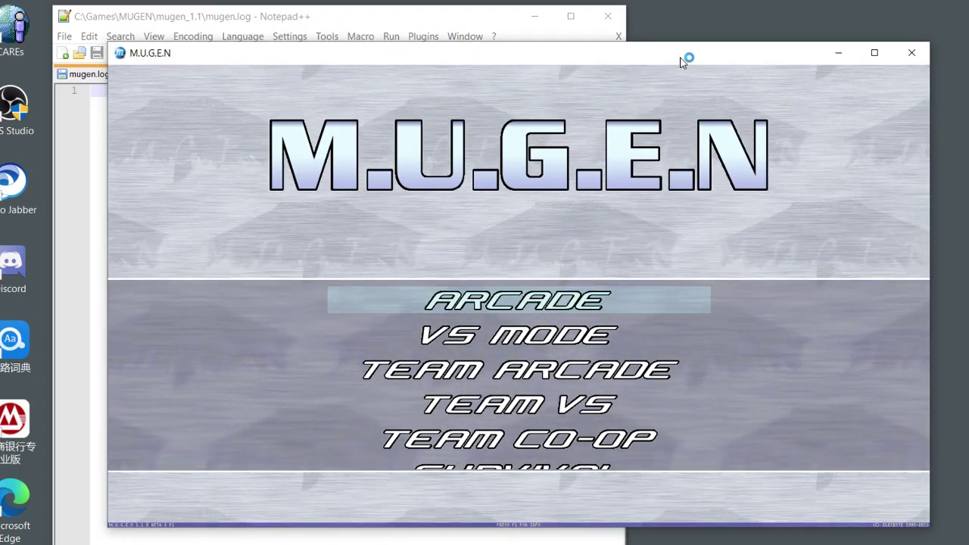
Enter Training mode from the M.U.G.E.N title screen.
key("Up")
key("Up")
key("Up")
key("Up")
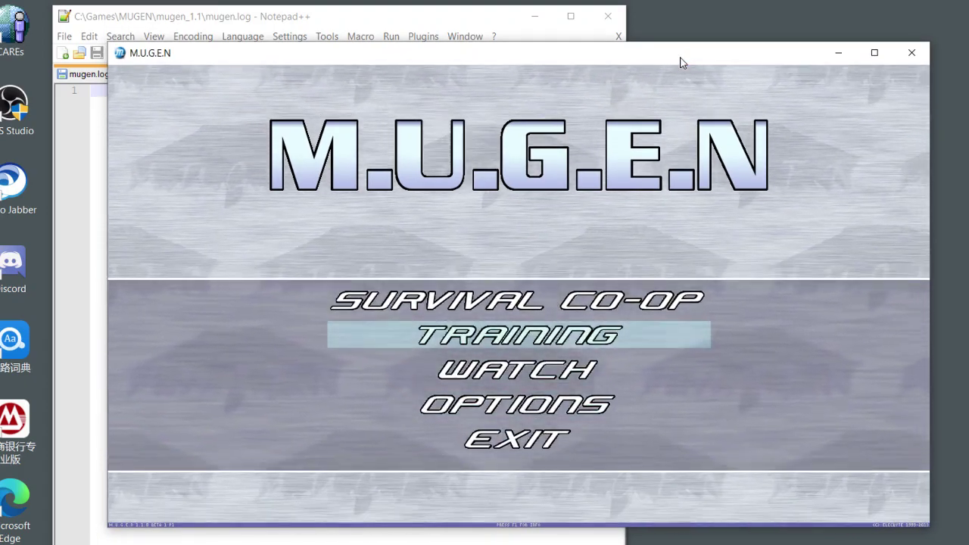
key("Return")
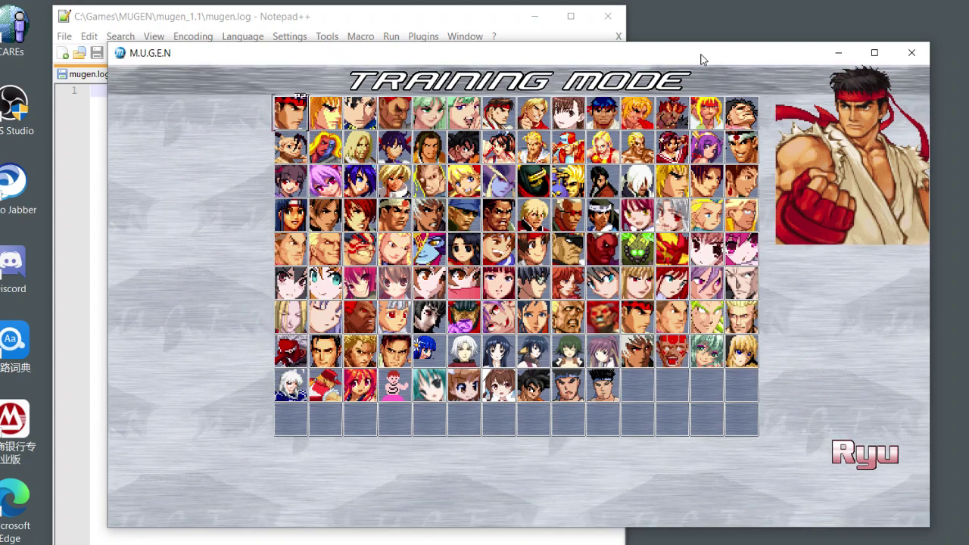
Start a training match with Ryu against AWK.Morrigan on Stage 13: Library of the Seers - Lighter ver.
key("Right")
key("Right")
key("Right")
key("Right")
key("Right")
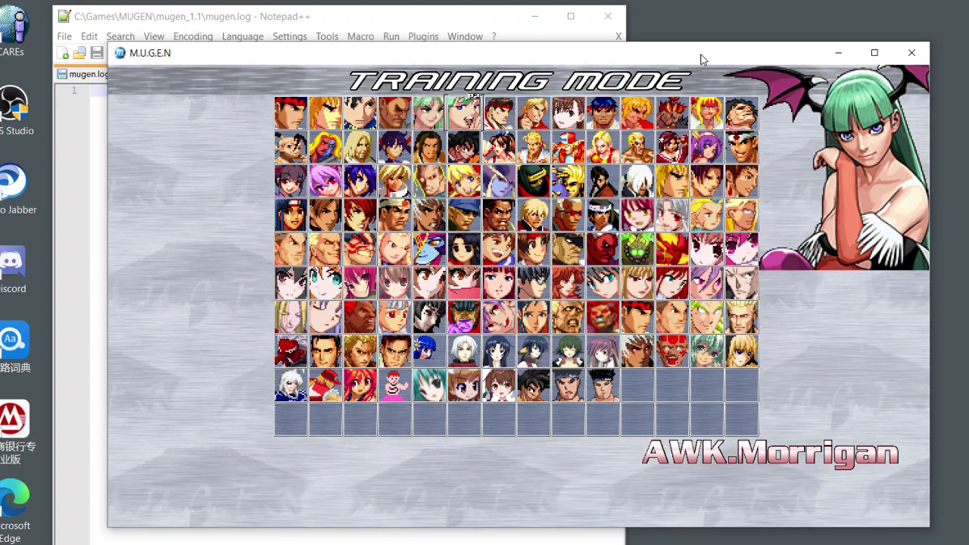
key("Return")
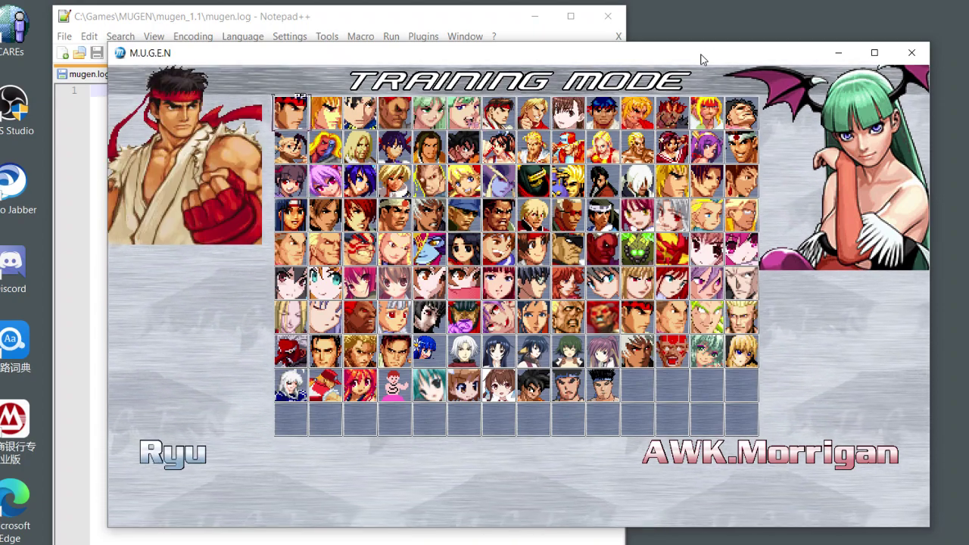
key("Return")
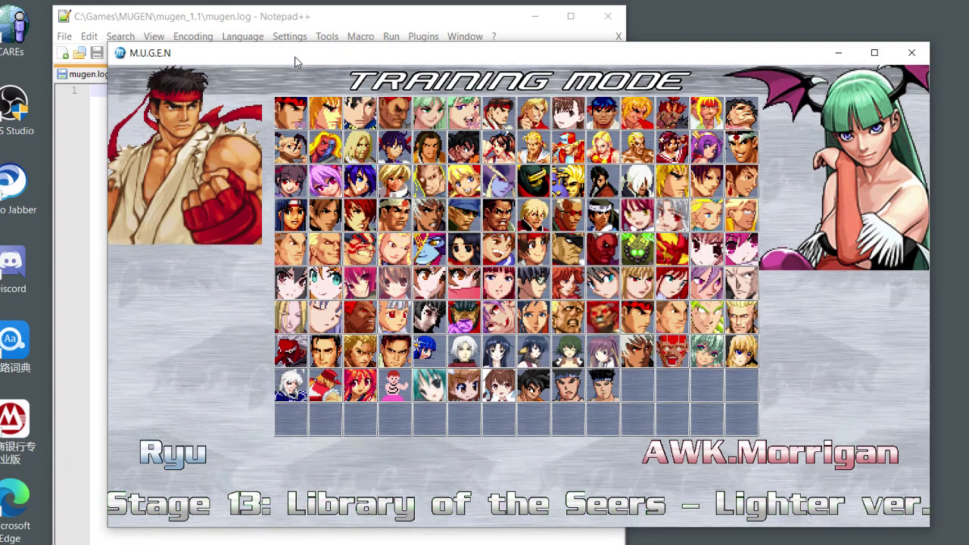
key("Return")
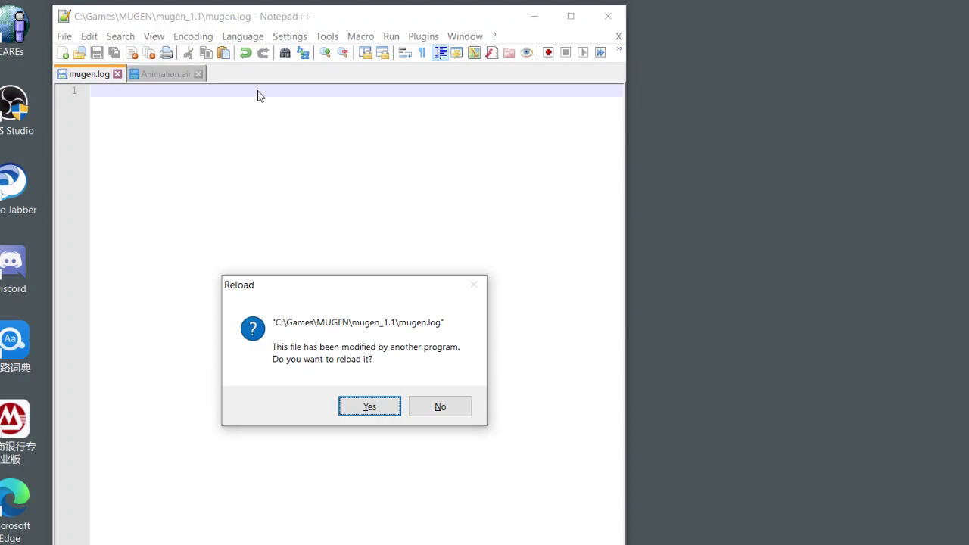
Reload mugen.log in Notepad++ and read through the log to its last entries, shortening the editor window.
left_click(369, 408)
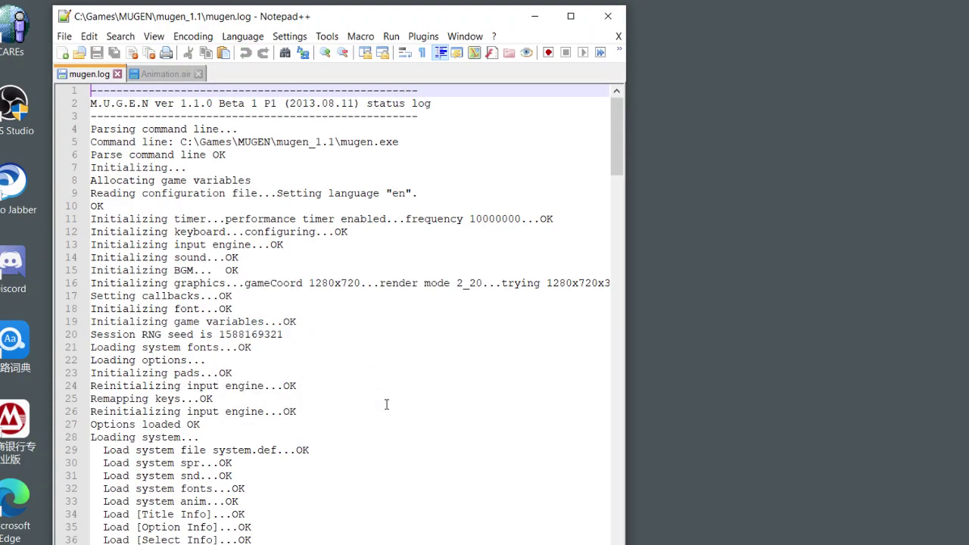
left_click(414, 242)
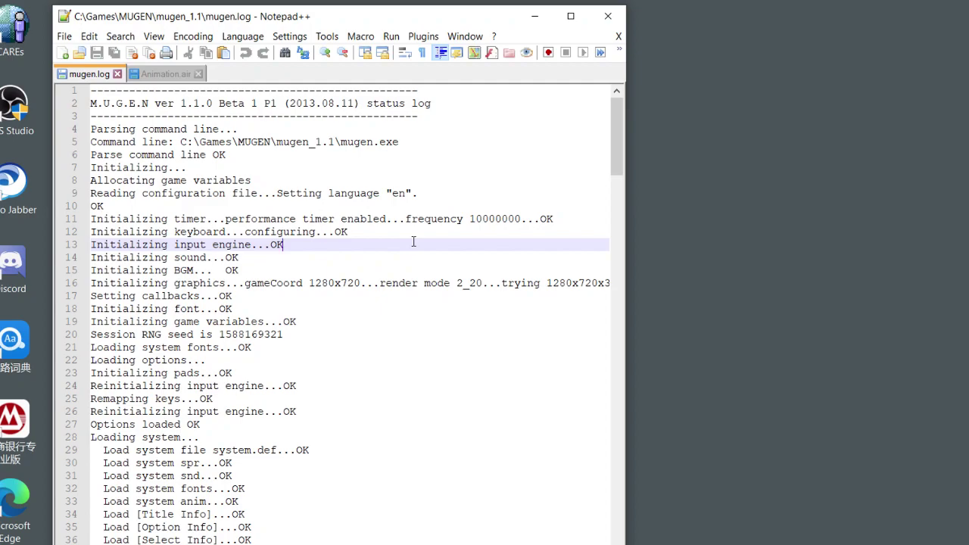
scroll(413, 241, "down", 3)
scroll(414, 241, "down", 5)
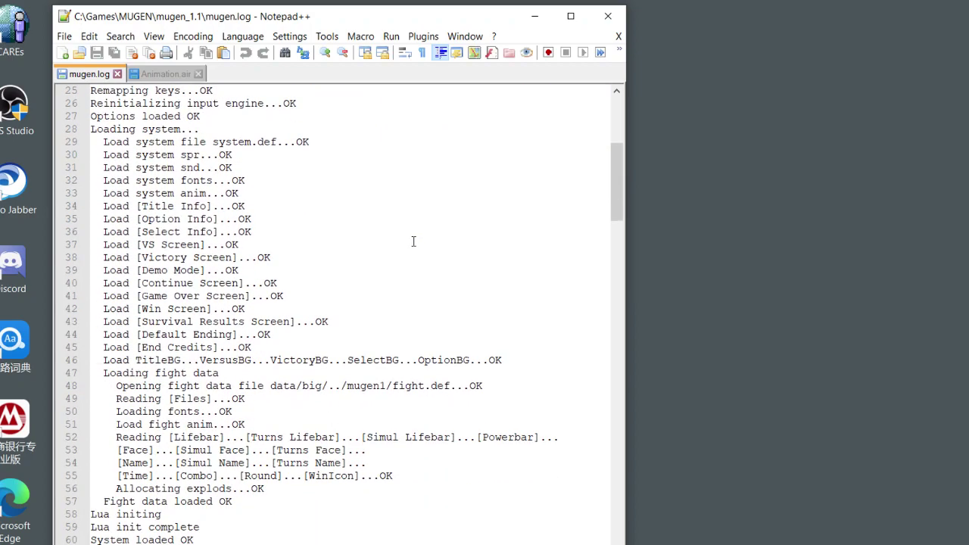
scroll(318, 303, "down", 17)
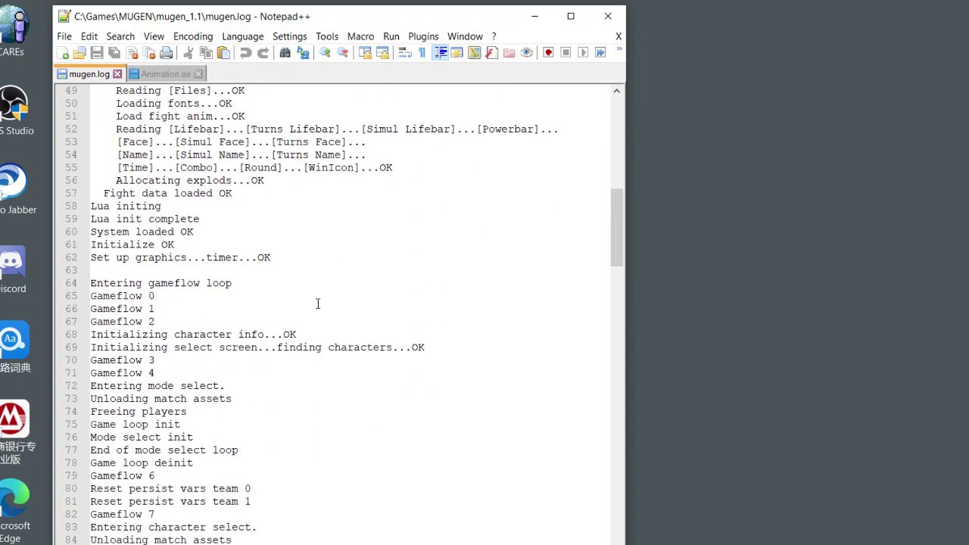
scroll(318, 303, "down", 20)
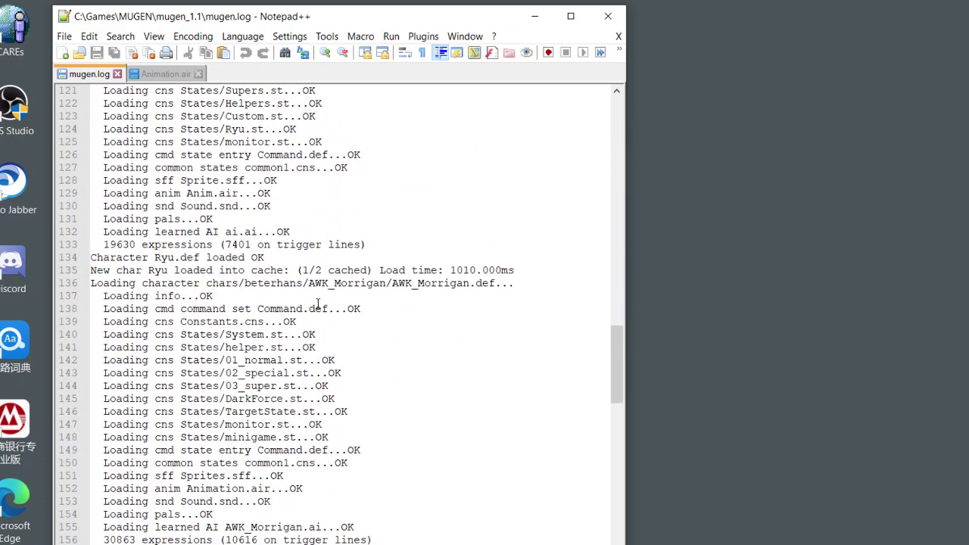
scroll(318, 304, "up", 8)
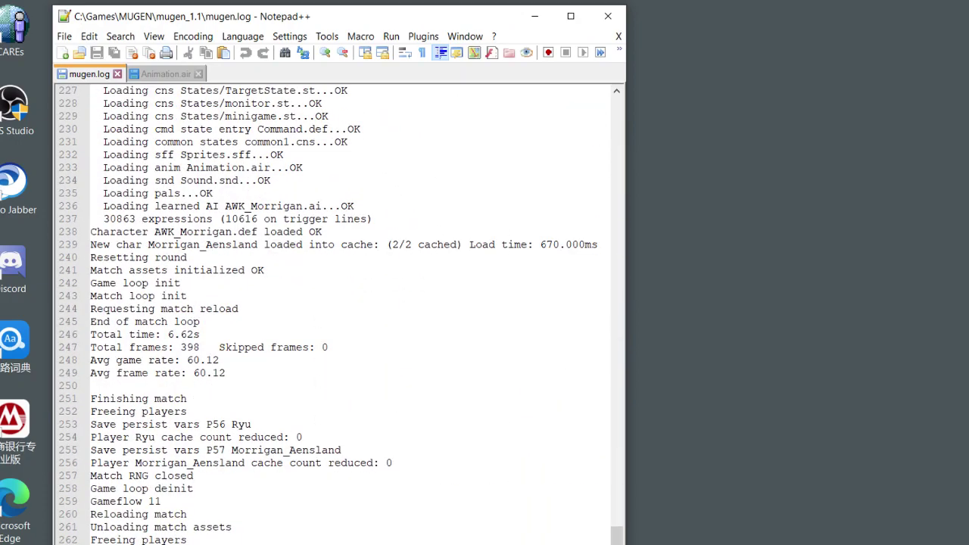
left_click_drag(396, 544, 396, 376)
scroll(396, 248, "down", 7)
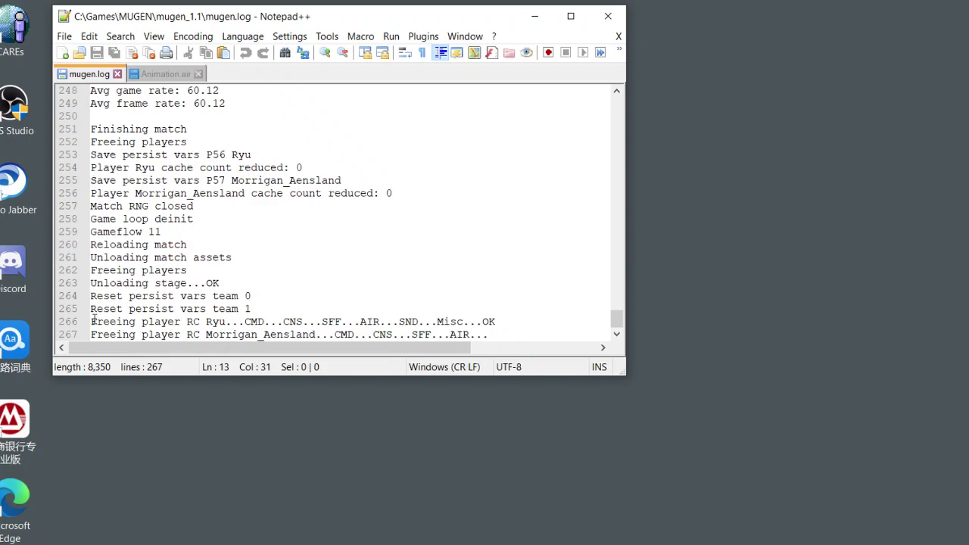
Compare the final "Freeing player RC" lines for Ryu and Morrigan_Aensland, focusing on the AIR entry that ends the log.
left_click_drag(93, 321, 496, 323)
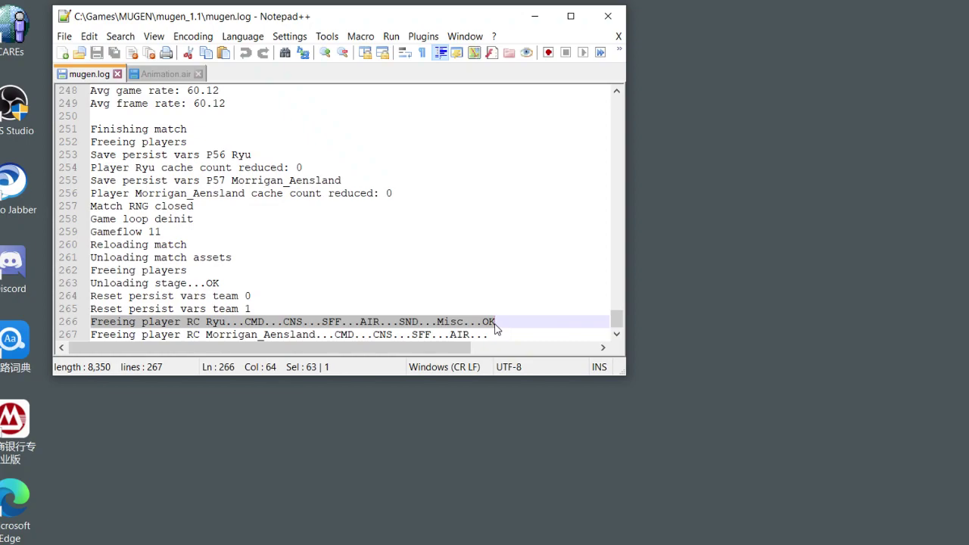
left_click(496, 323)
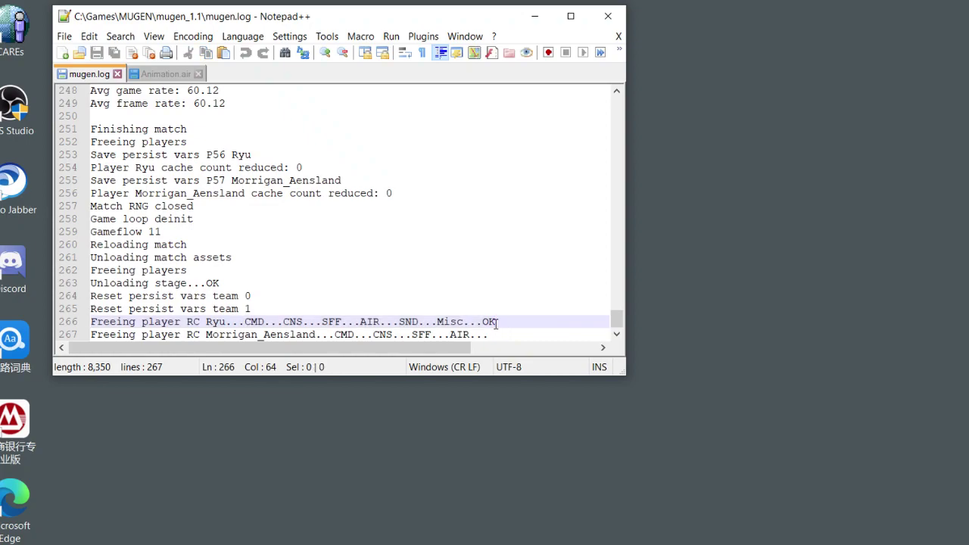
left_click(324, 288, "shift")
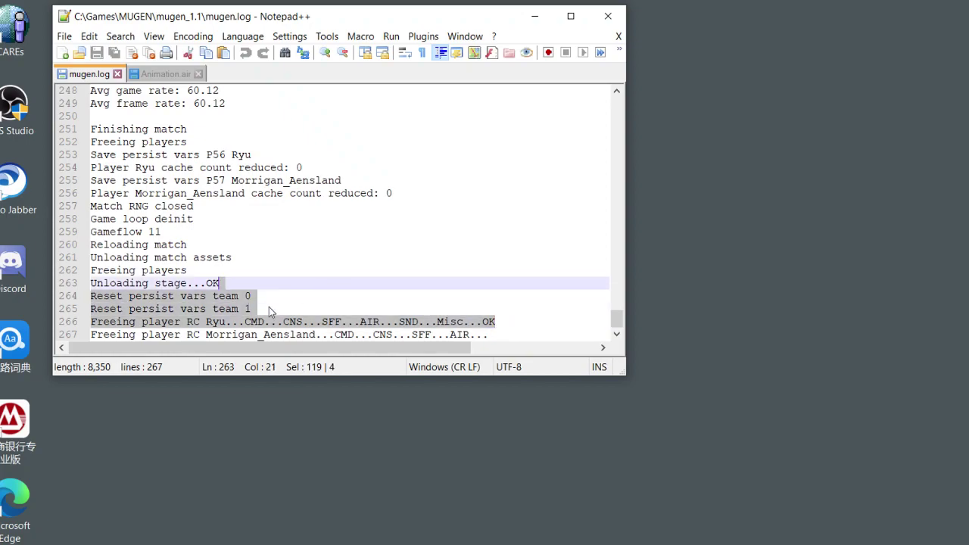
left_click(116, 335)
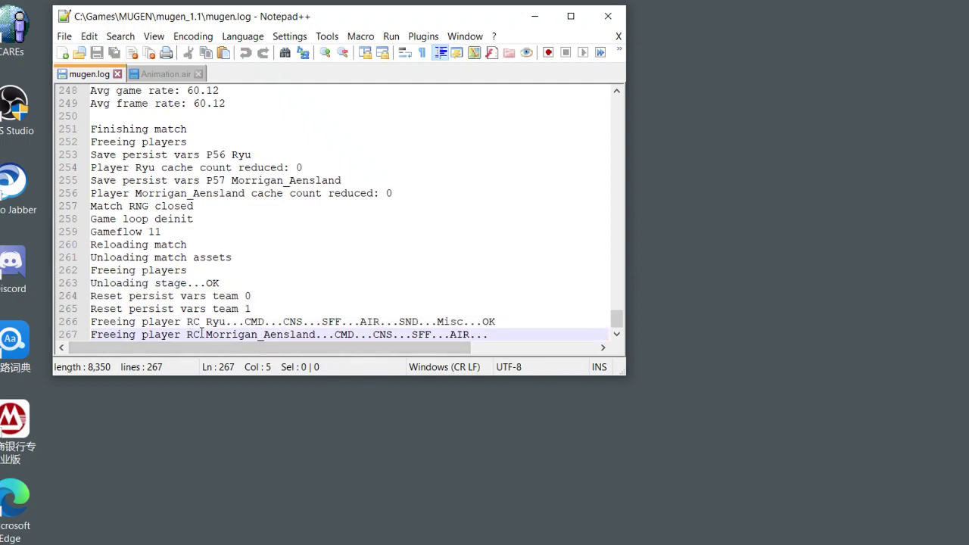
left_click_drag(202, 334, 489, 336)
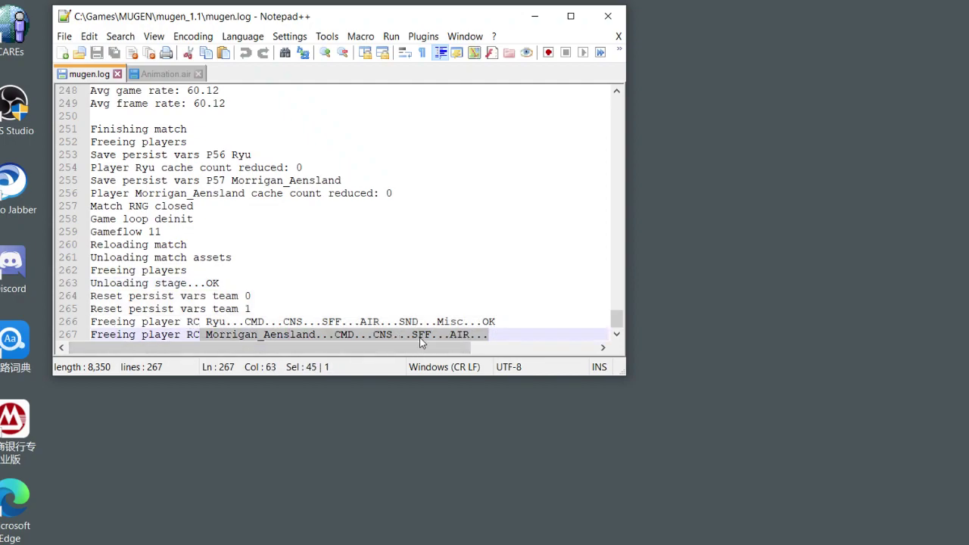
left_click(501, 333)
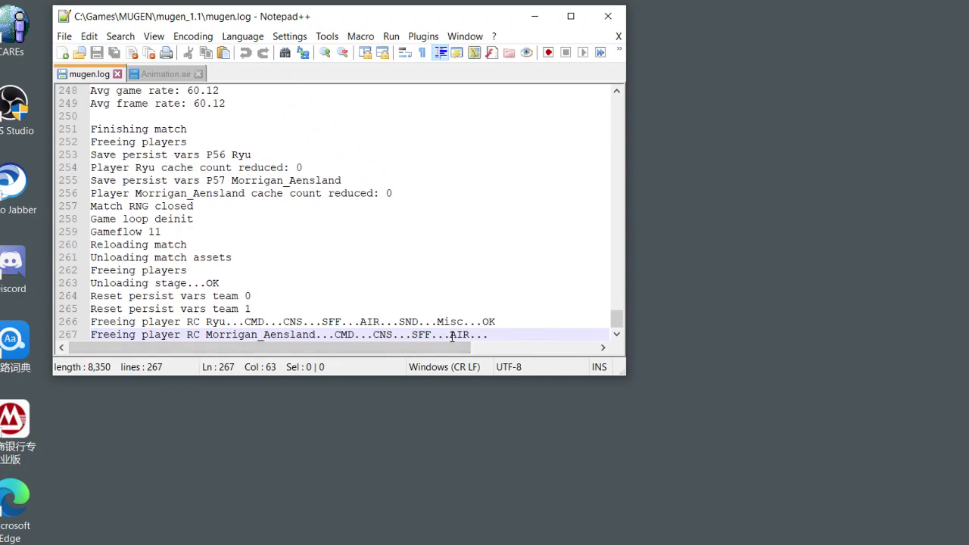
left_click_drag(452, 336, 488, 338)
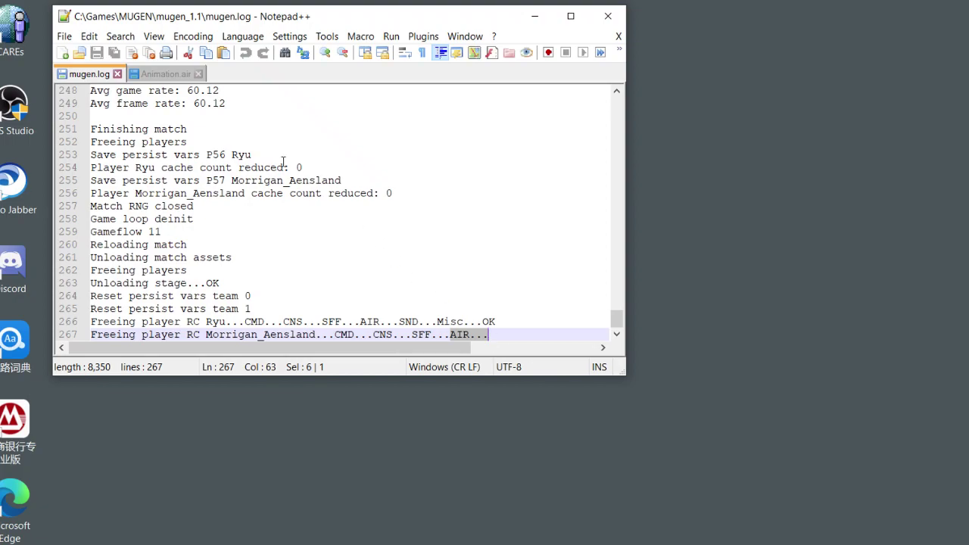
Close mugen.log and reposition the editor window to show the Stand Turn section of Animation.air.
left_click(118, 74)
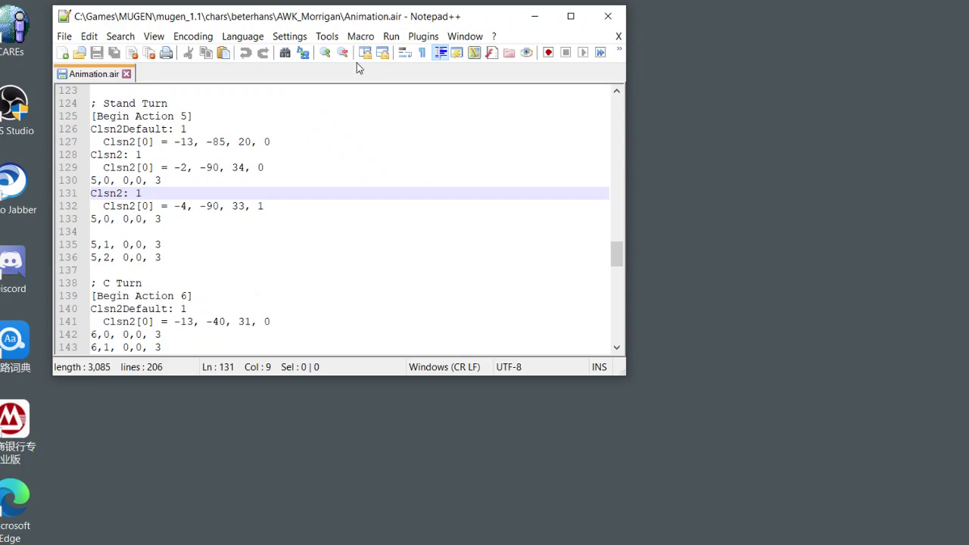
left_click_drag(324, 16, 404, 37)
left_click_drag(689, 279, 689, 276)
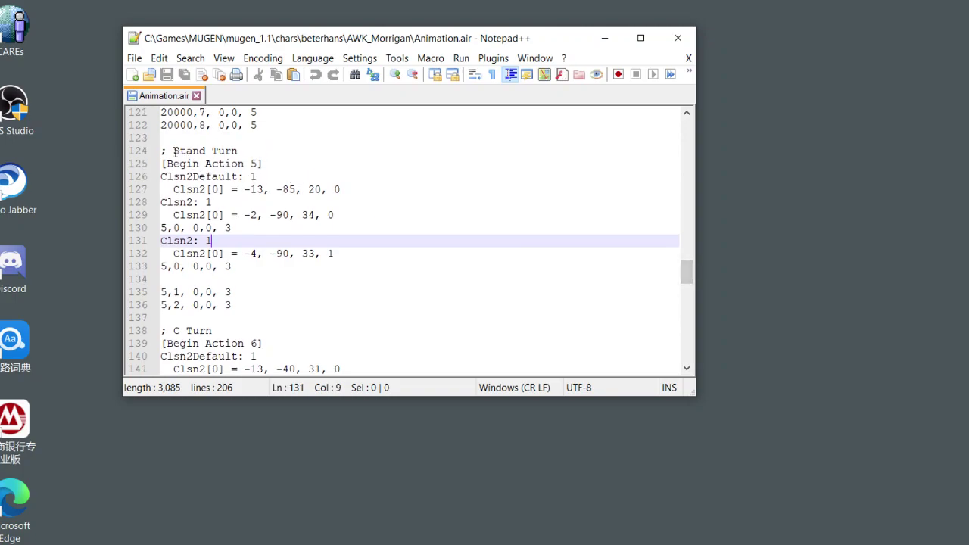
Examine the Stand Turn block (Begin Action 5) in Animation.air: its frame lines, Clsn2 entries and the Clsn2Default declaration.
left_click_drag(161, 147, 281, 303)
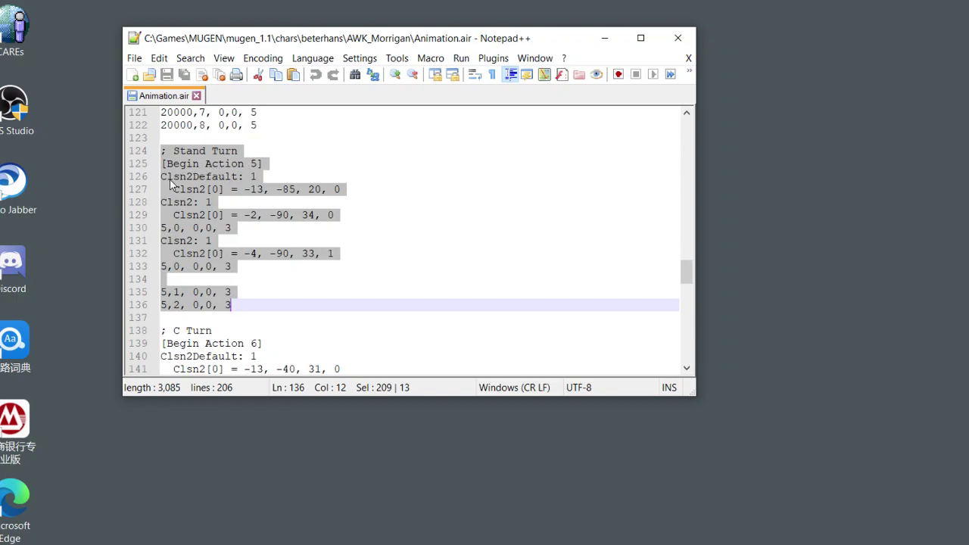
left_click(206, 241)
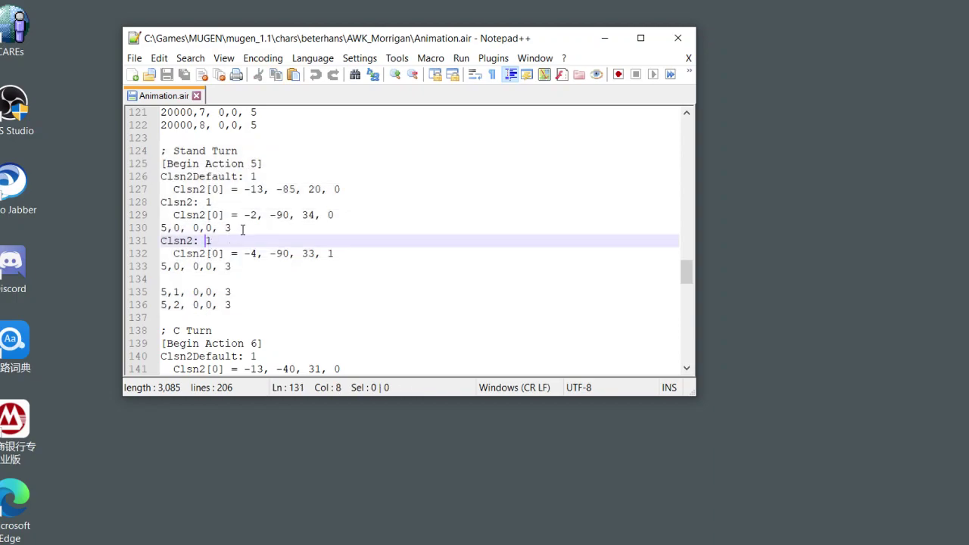
left_click_drag(243, 228, 156, 228)
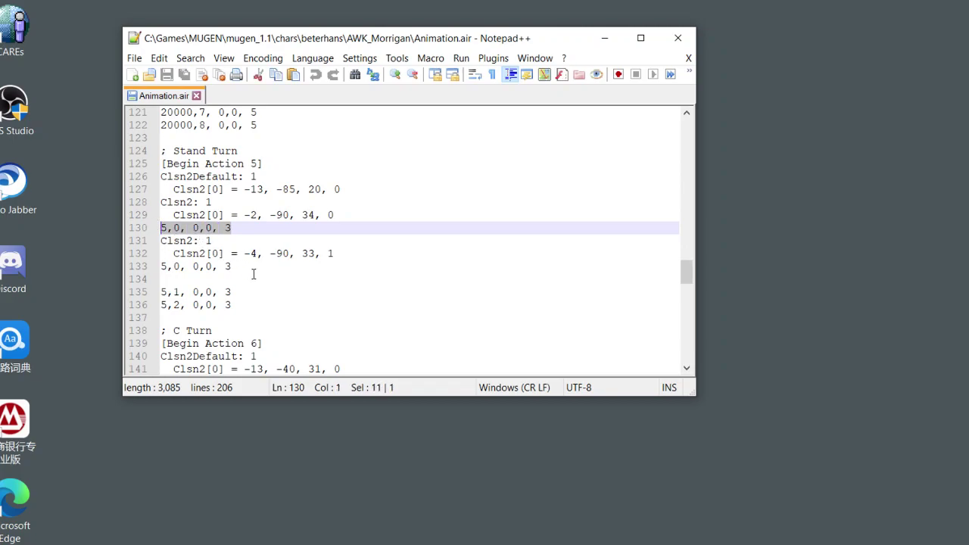
left_click_drag(233, 267, 157, 268)
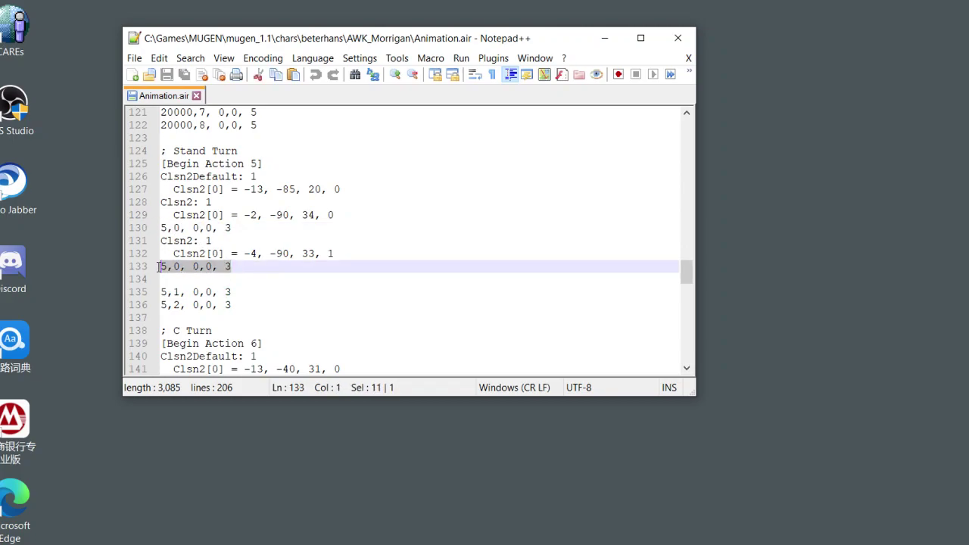
left_click_drag(247, 291, 159, 282)
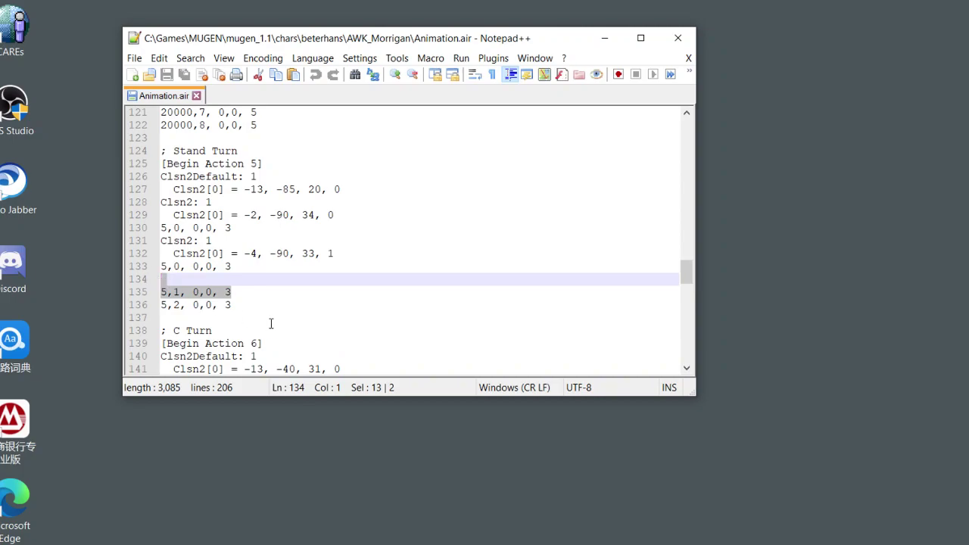
left_click_drag(246, 305, 152, 305)
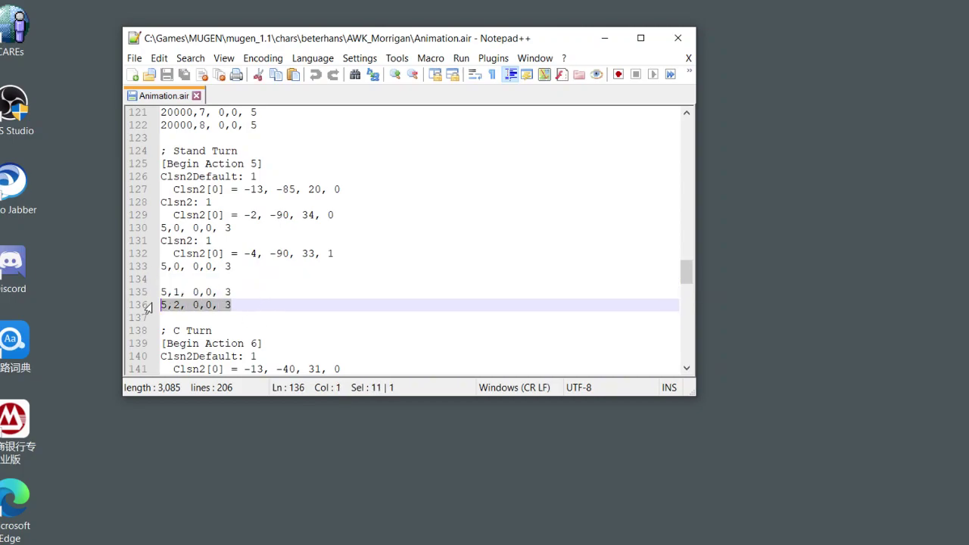
left_click_drag(249, 234, 138, 241)
left_click_drag(334, 215, 125, 193)
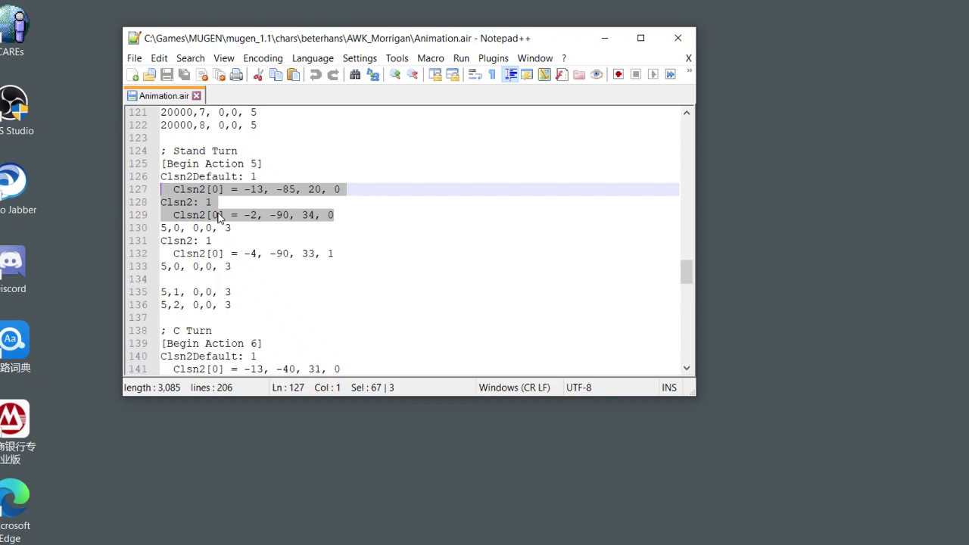
left_click(265, 171)
left_click_drag(270, 173, 158, 179)
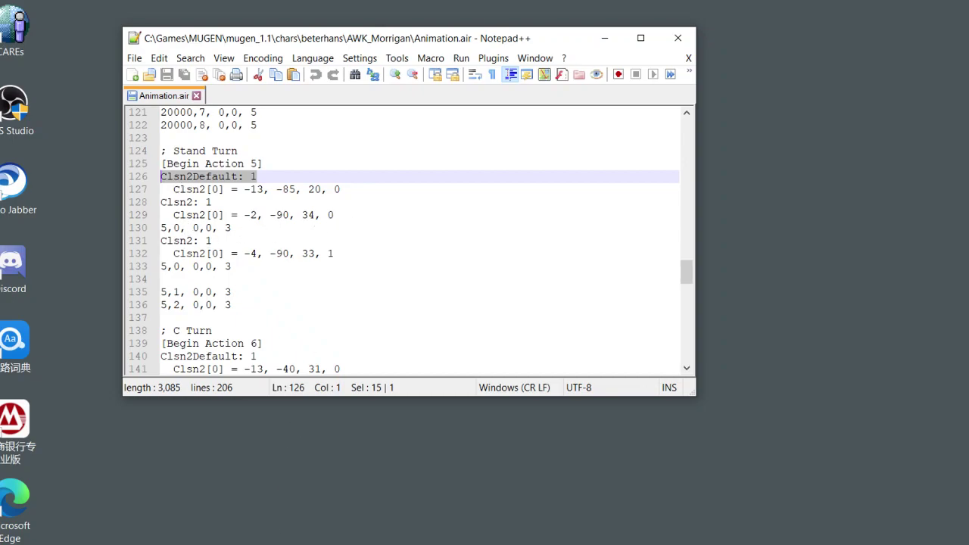
Check the Stand Turn animation, number 5, in Fighter Factory and return to Animation.air in Notepad++.
key("alt+Tab")
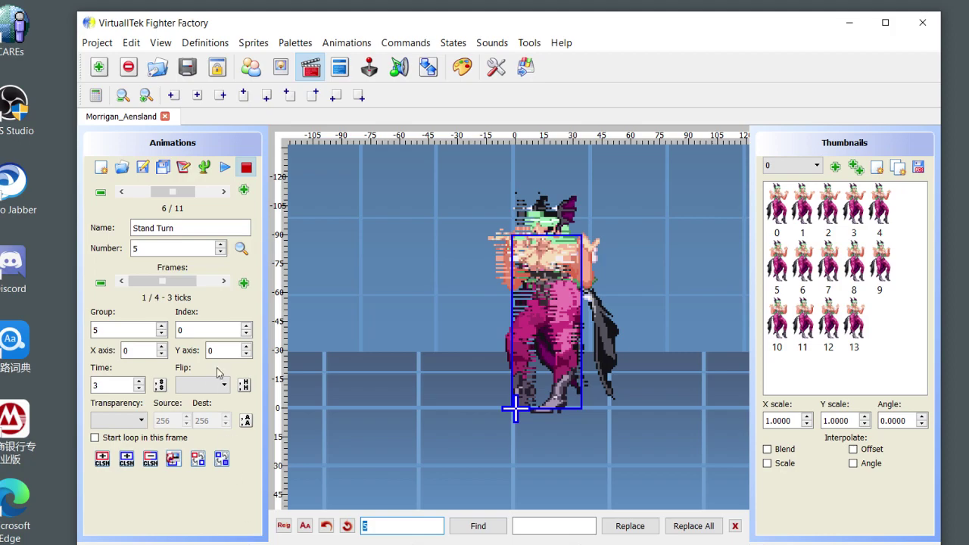
left_click(150, 252)
key("alt+Tab")
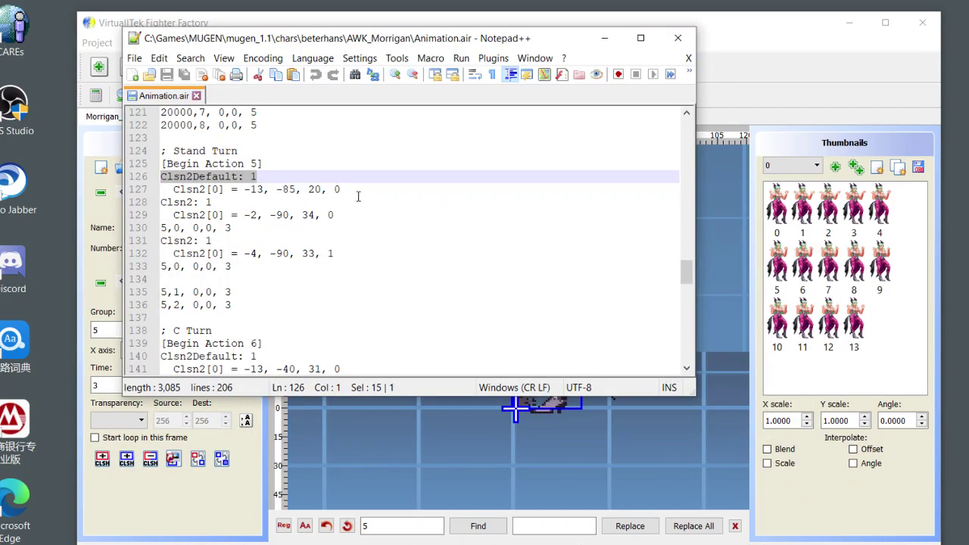
Compare the Stand Turn Clsn2 and Clsn2Default lines with the collision boxes on the four frames in Fighter Factory.
left_click_drag(343, 214, 172, 215)
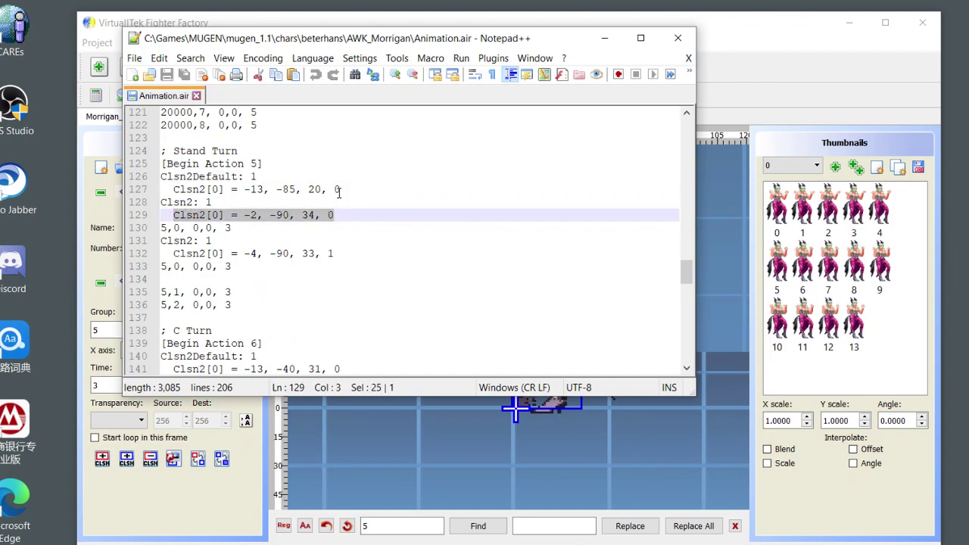
left_click_drag(344, 189, 156, 177)
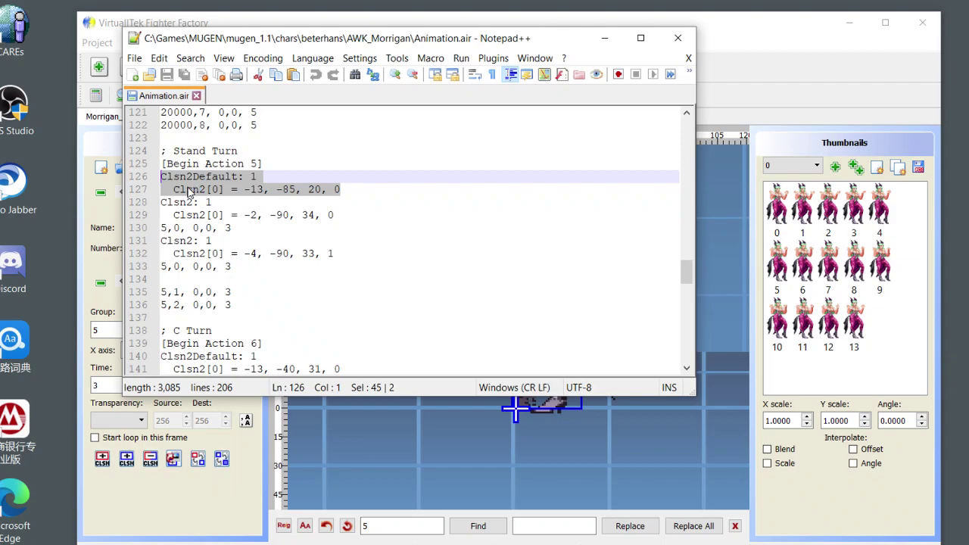
key("alt+Tab")
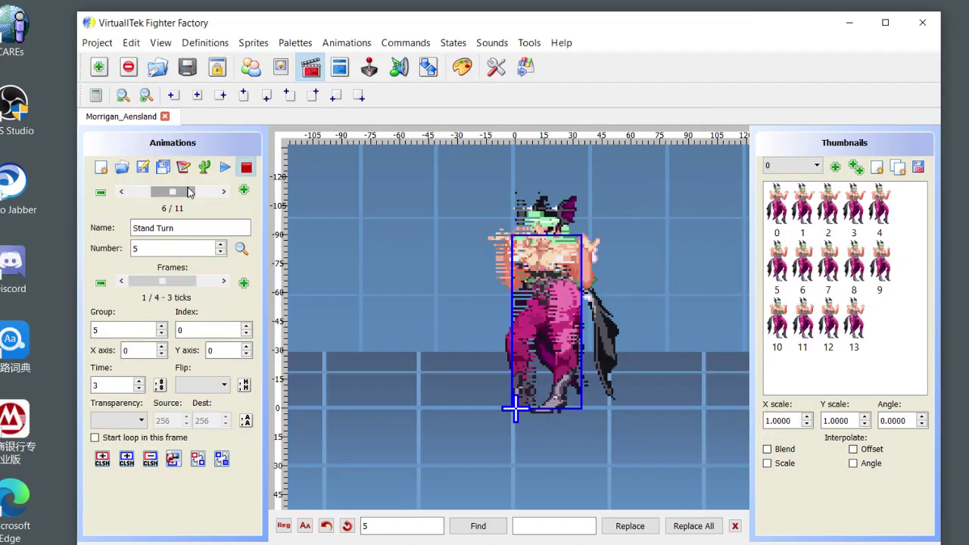
left_click(223, 282)
left_click(224, 282)
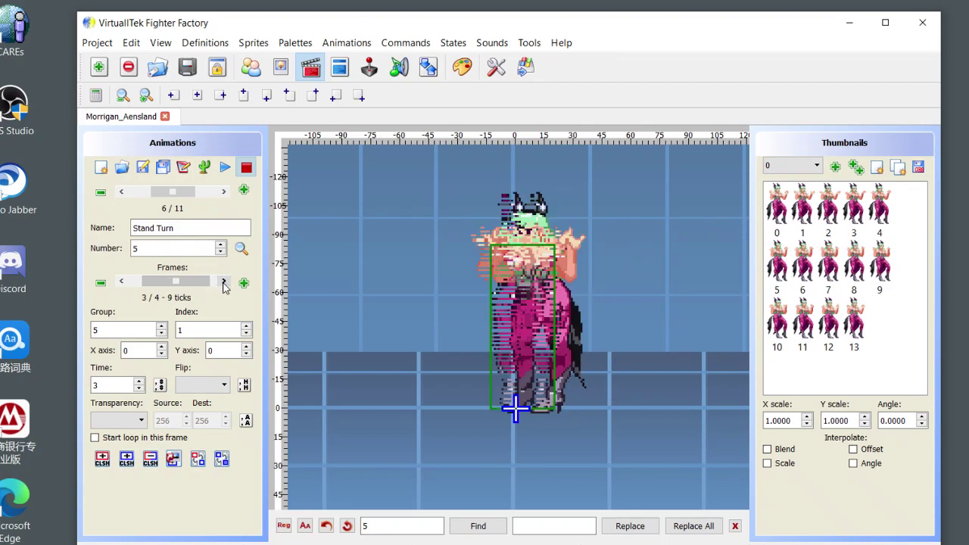
left_click(223, 283)
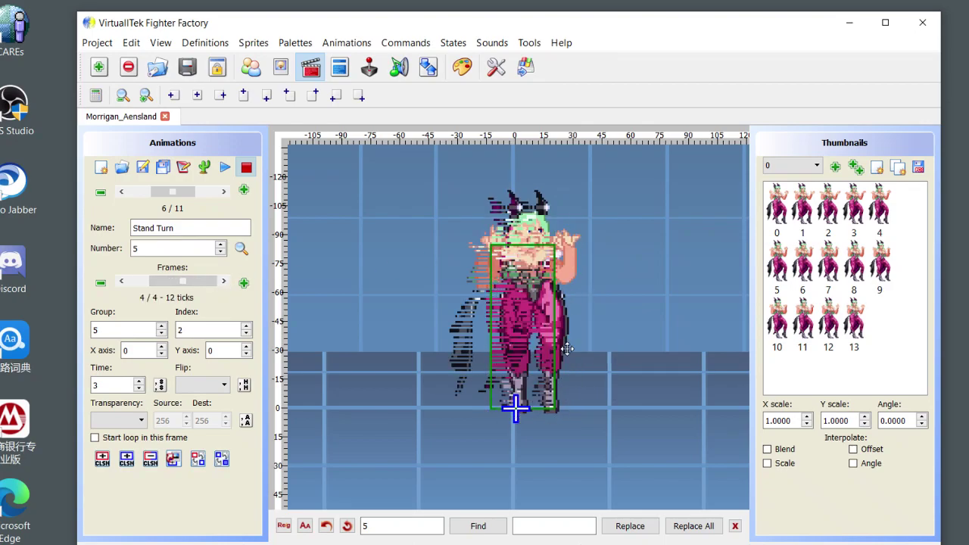
left_click_drag(183, 281, 126, 284)
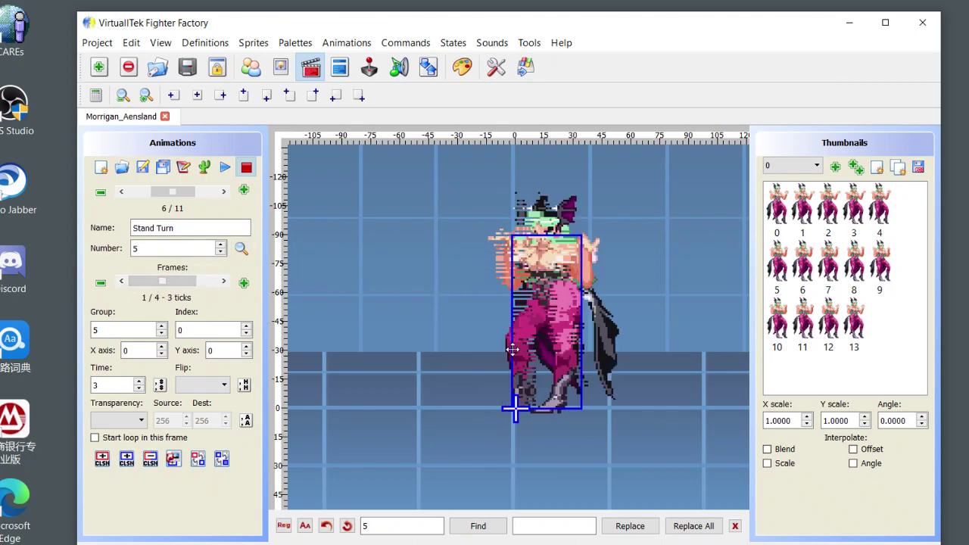
In Notepad++, delete the Clsn2Default declaration and its box line at the start of Begin Action 5, and save Animation.air.
key("alt+Tab")
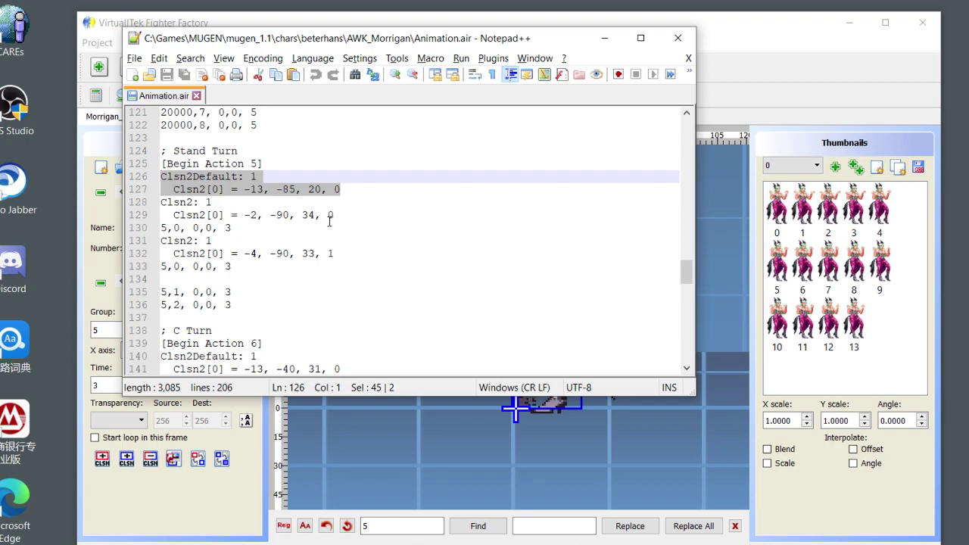
left_click(330, 217)
key("alt+Tab")
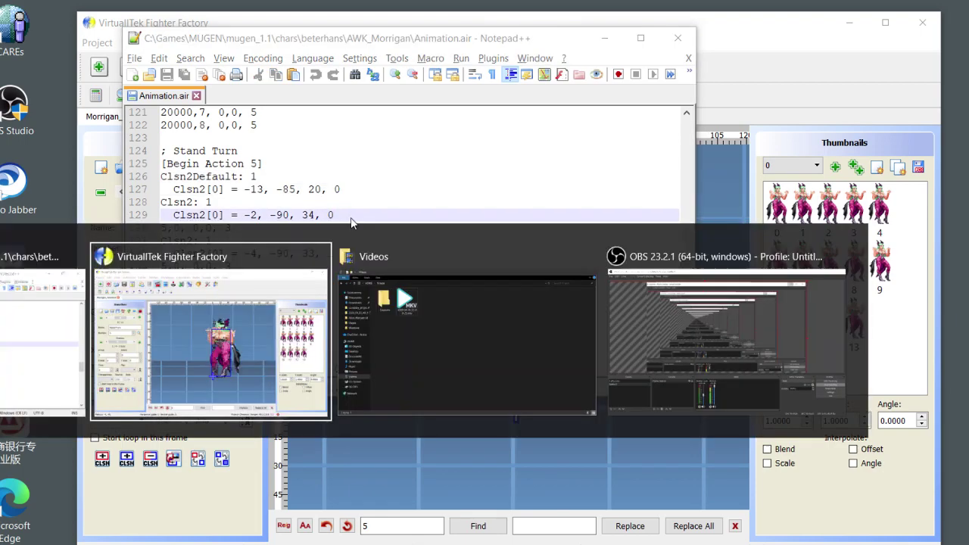
key("alt+Tab")
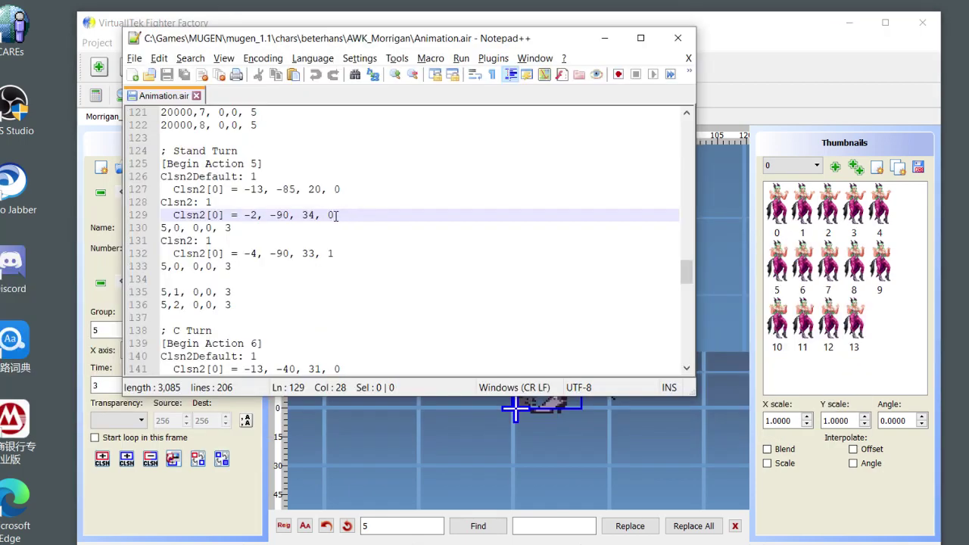
left_click_drag(361, 187, 148, 180)
key("Delete")
key("BackSpace")
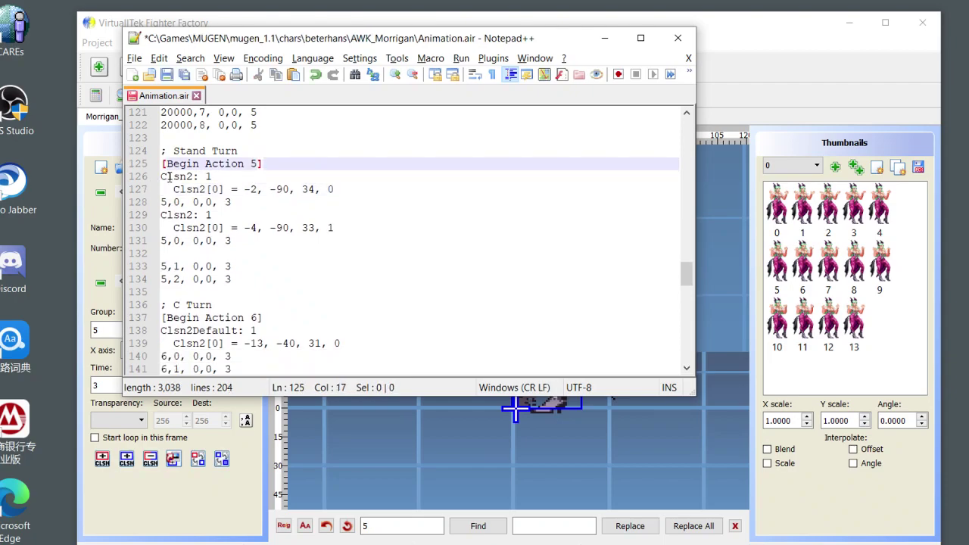
left_click(250, 189)
left_click(167, 74)
Switch to Fighter Factory and reload Animation.air from the AWK_Morrigan folder.
left_click(113, 22)
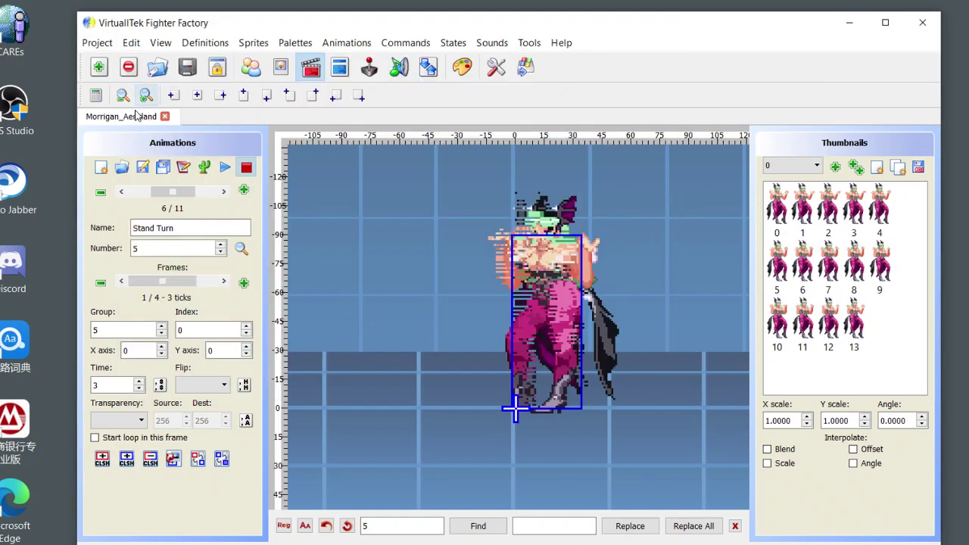
left_click(122, 169)
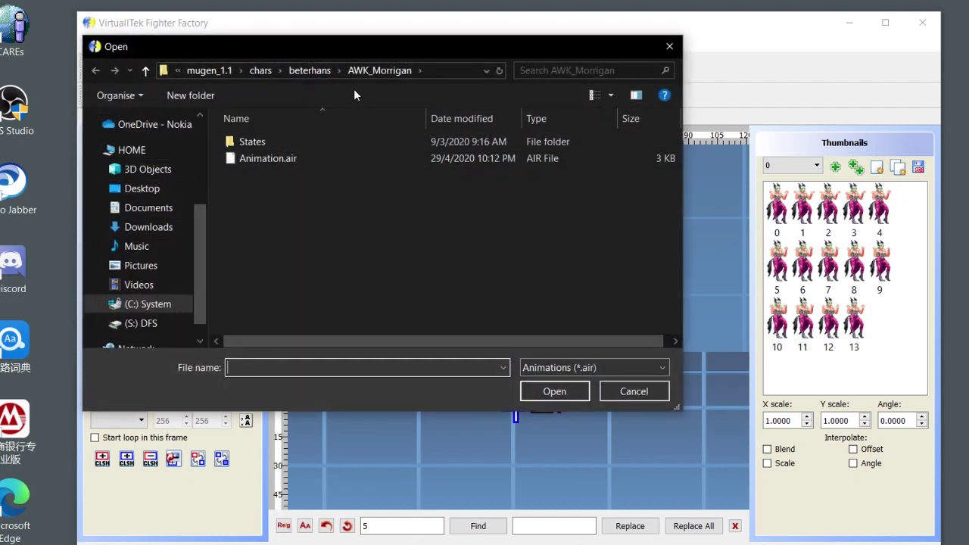
double_click(269, 158)
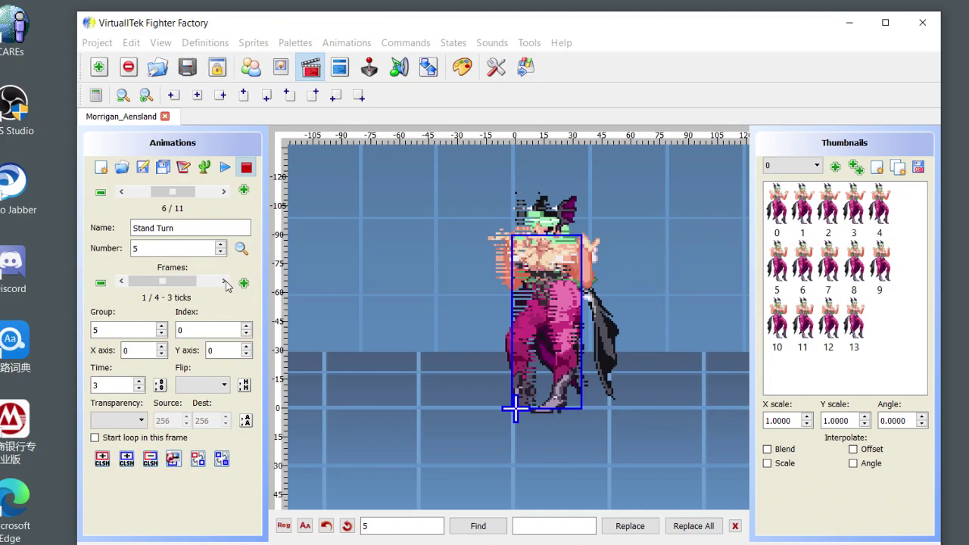
Find animation number 5 again and check the collision boxes on Stand Turn frames 2 to 4.
left_click(148, 192)
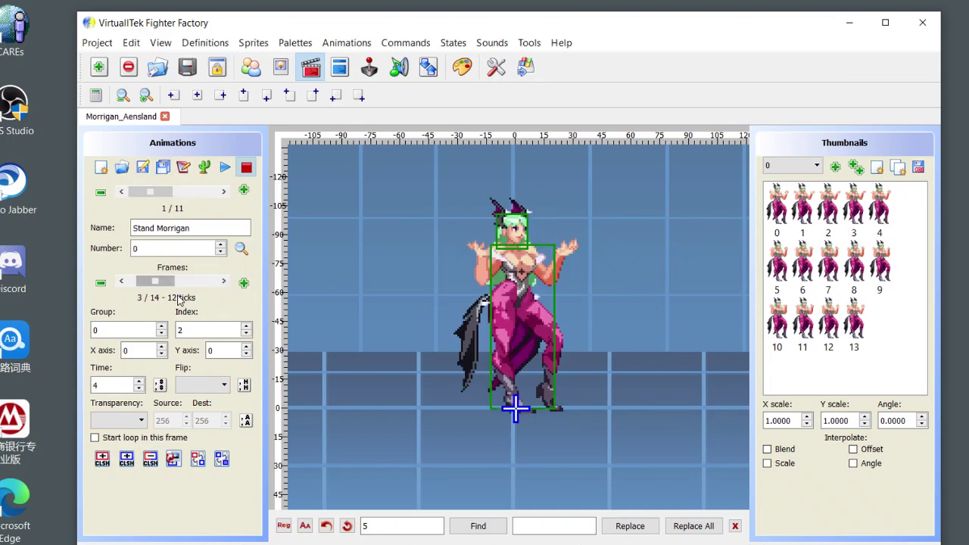
left_click(241, 250)
key("Return")
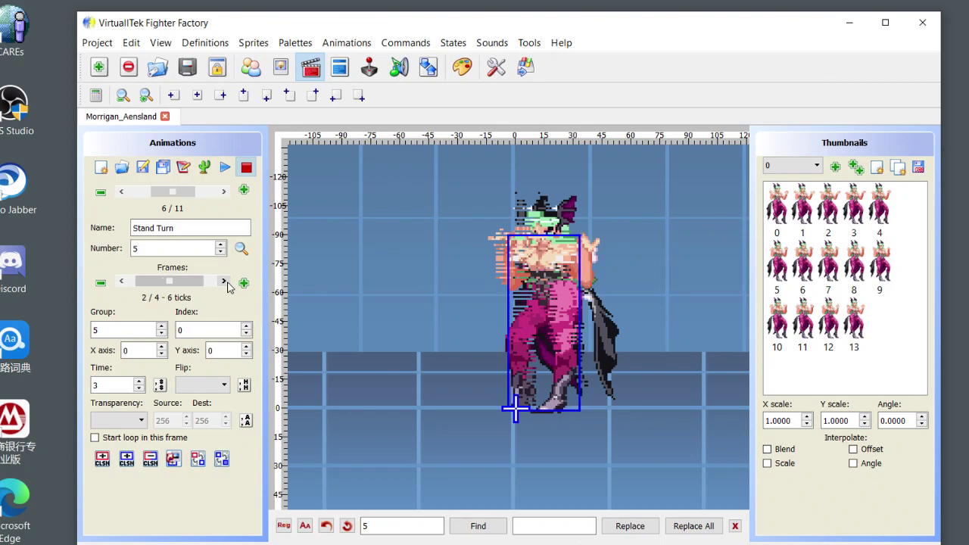
left_click(225, 281)
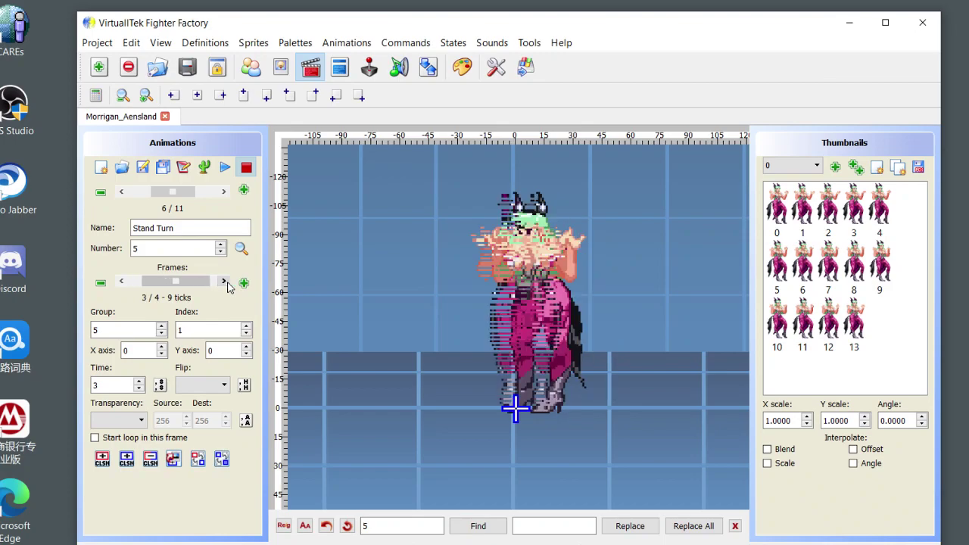
left_click(226, 282)
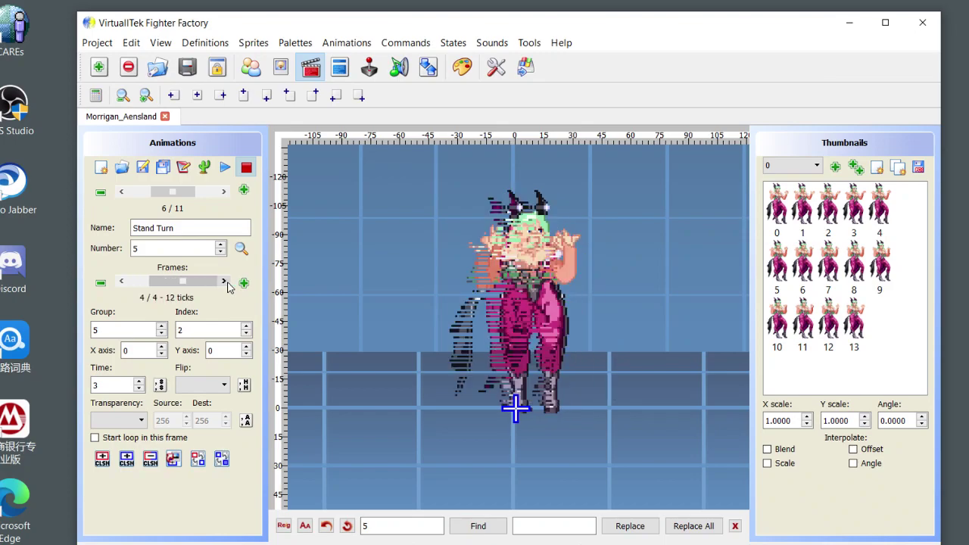
left_click(122, 283)
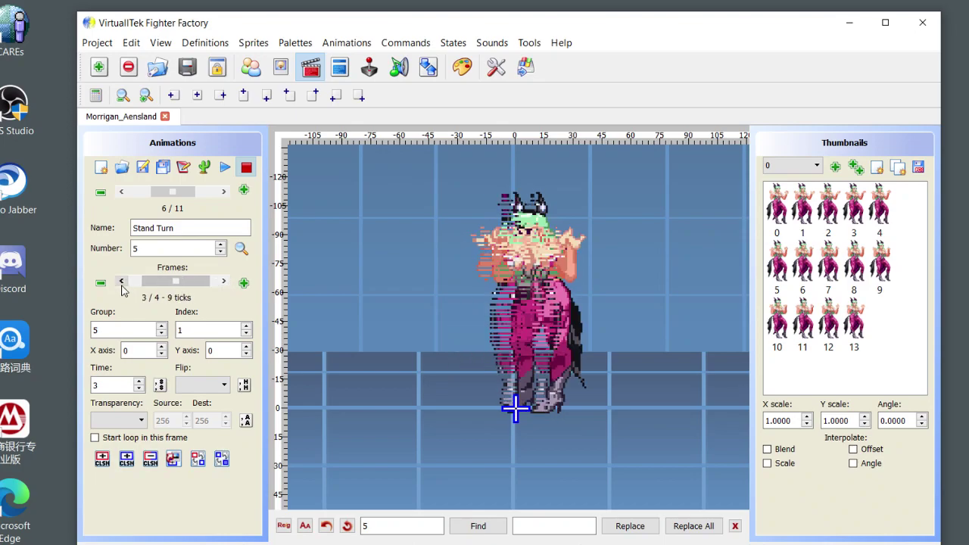
Draw a Clsn2 box from about -12, -101 to 29, 2 on Stand Turn frame 3, make it the default and save the animations.
left_click(127, 460)
mouse_move(574, 415)
left_mouse_down()
mouse_move(489, 287)
mouse_move(491, 202)
mouse_move(493, 214)
left_mouse_up()
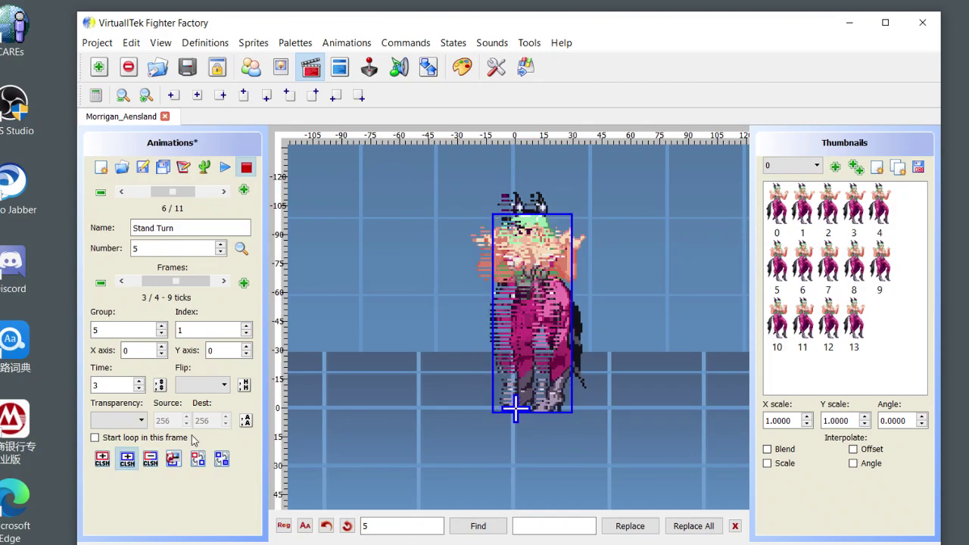
left_click(127, 459)
left_click(549, 298)
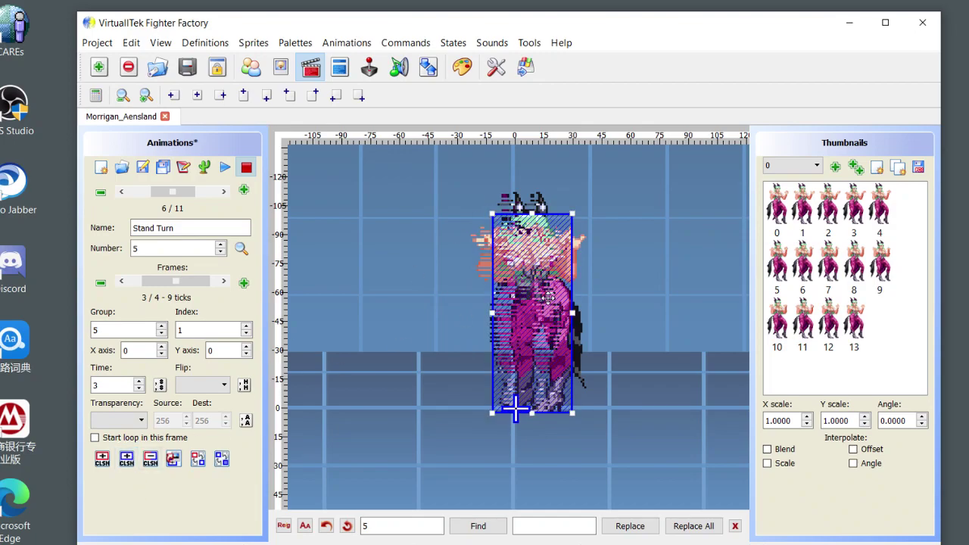
left_click(221, 459)
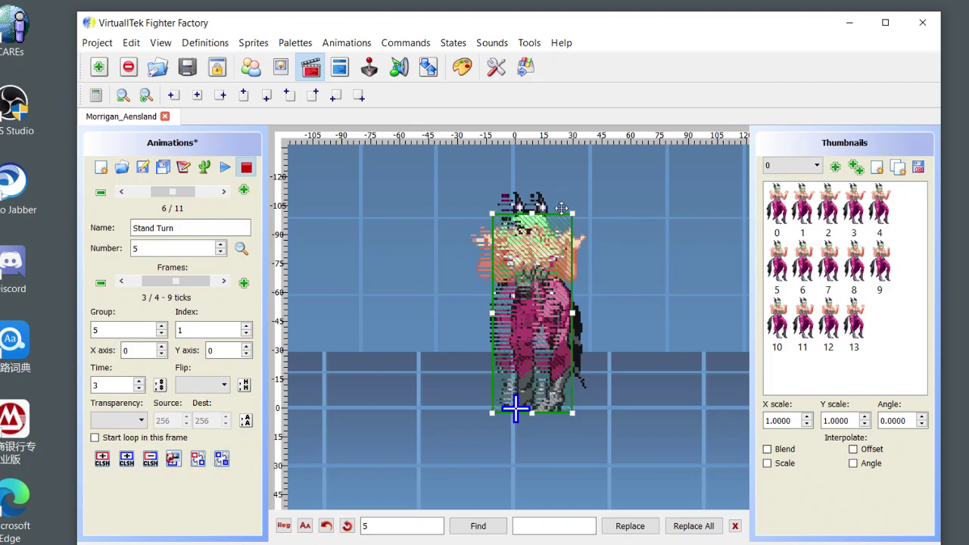
left_click(143, 169)
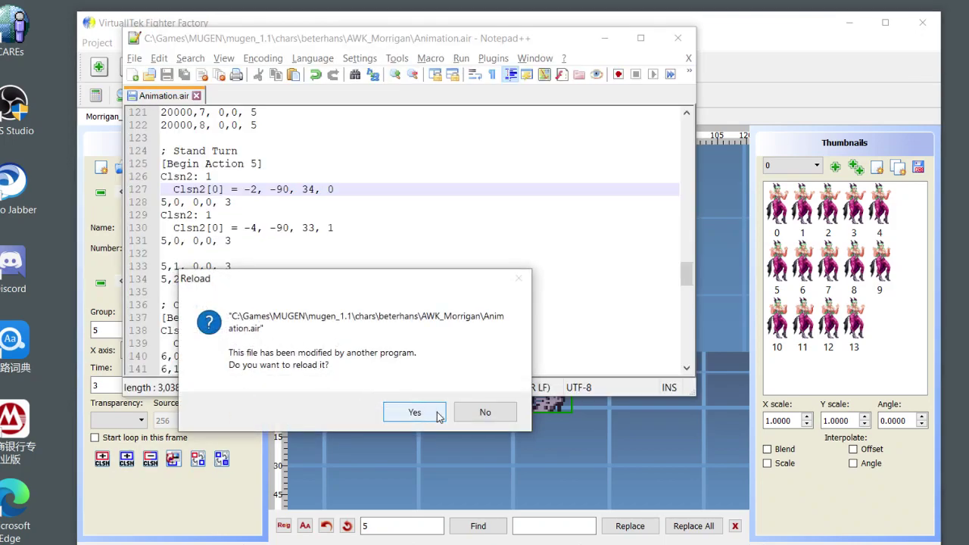
Reload Animation.air in Notepad++ and examine where Clsn2Default sits relative to the Stand Turn frame lines.
left_click(415, 409)
left_click(258, 304)
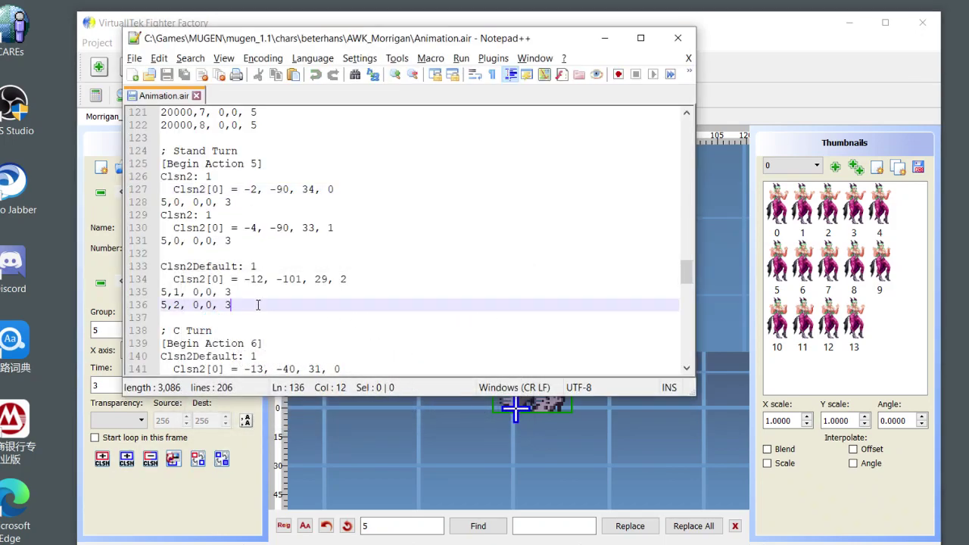
left_click_drag(347, 278, 160, 265)
left_click_drag(248, 291, 154, 295)
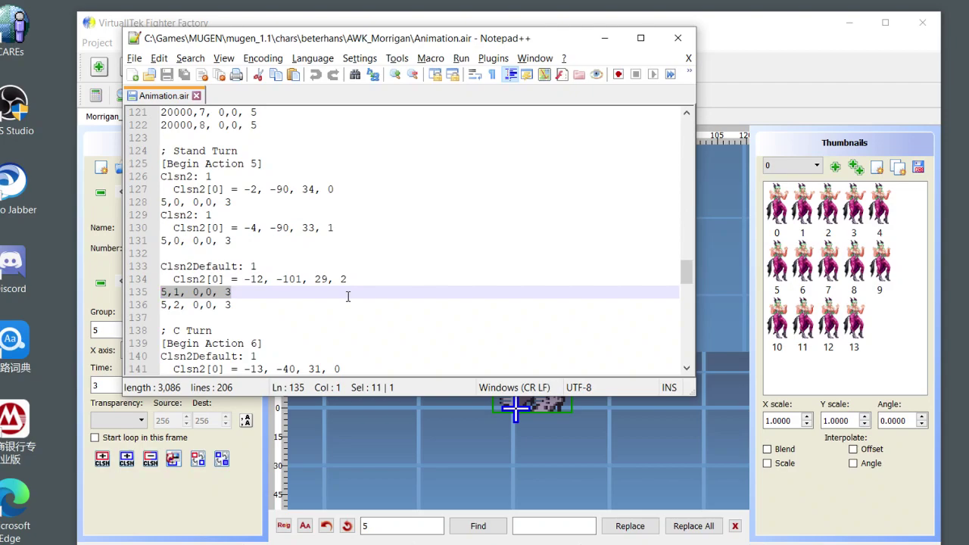
left_click(209, 254)
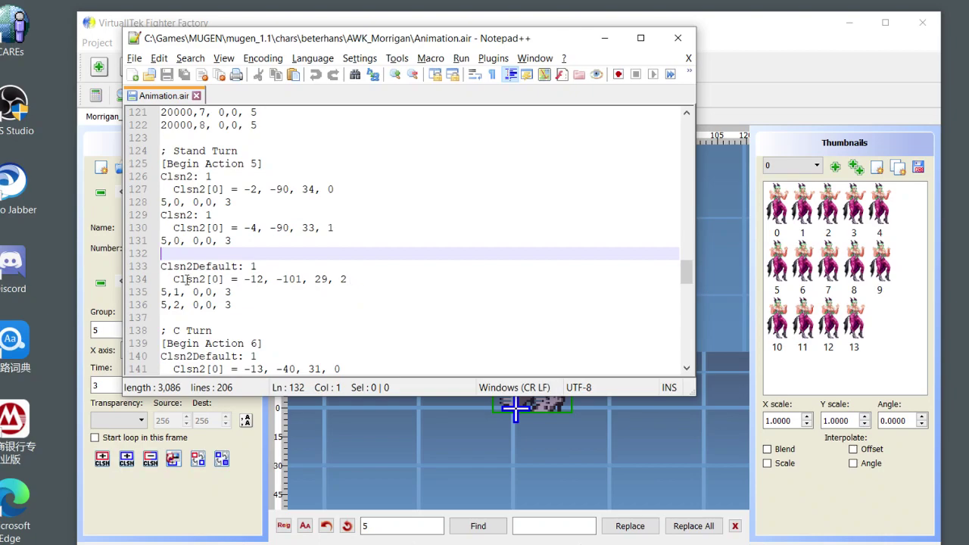
left_click_drag(208, 280, 226, 279)
left_click(259, 203)
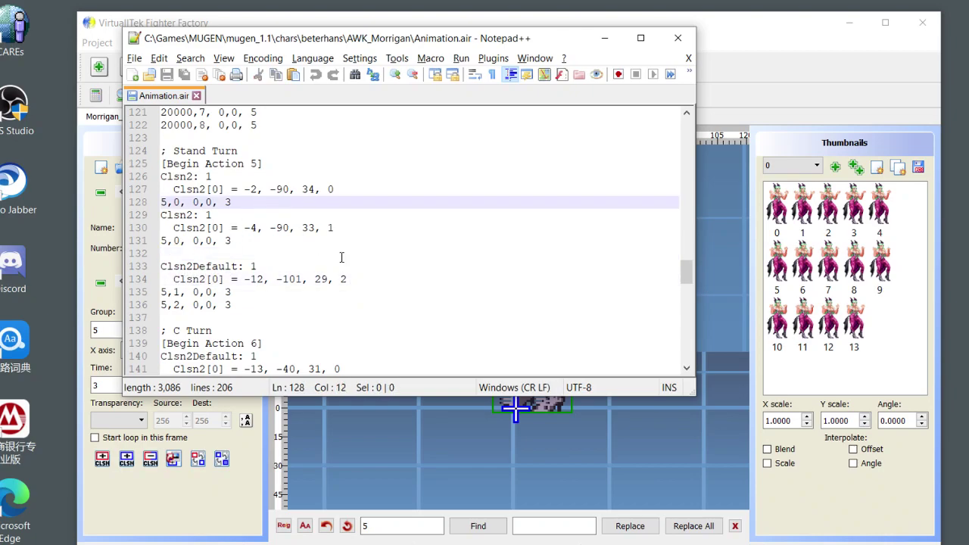
left_click(373, 278)
left_click(356, 196)
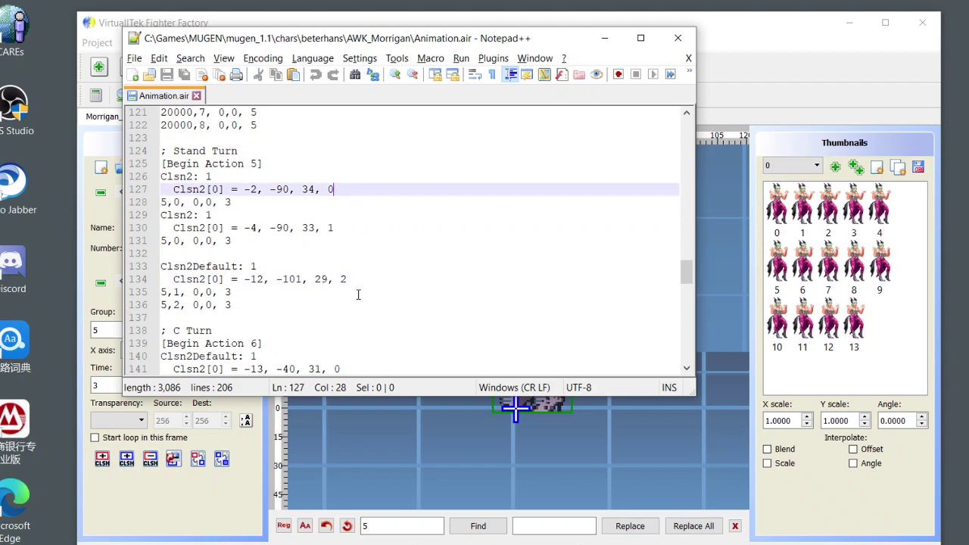
left_click(359, 295)
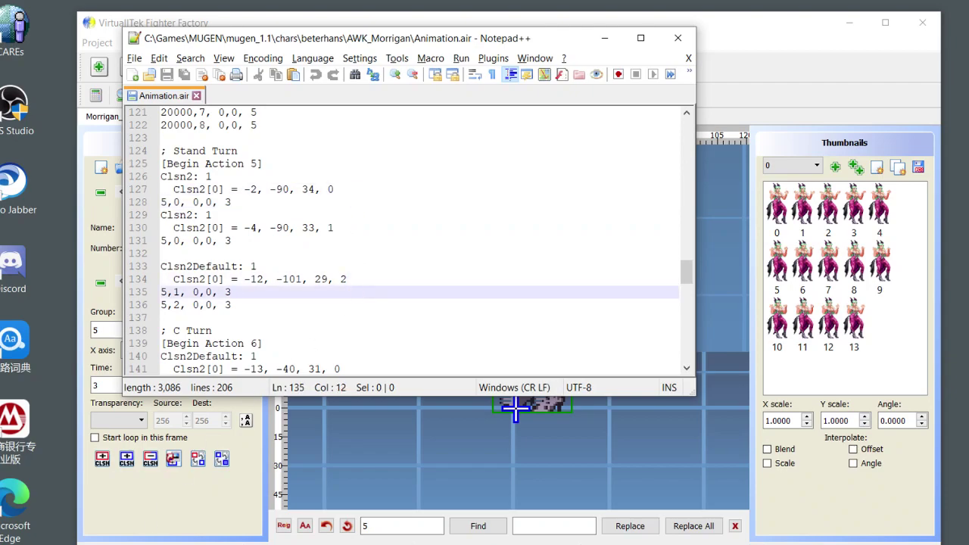
Launch M.U.G.E.N, move its window fully into view and choose Training mode.
key("super")
type("mugen")
key("Return")
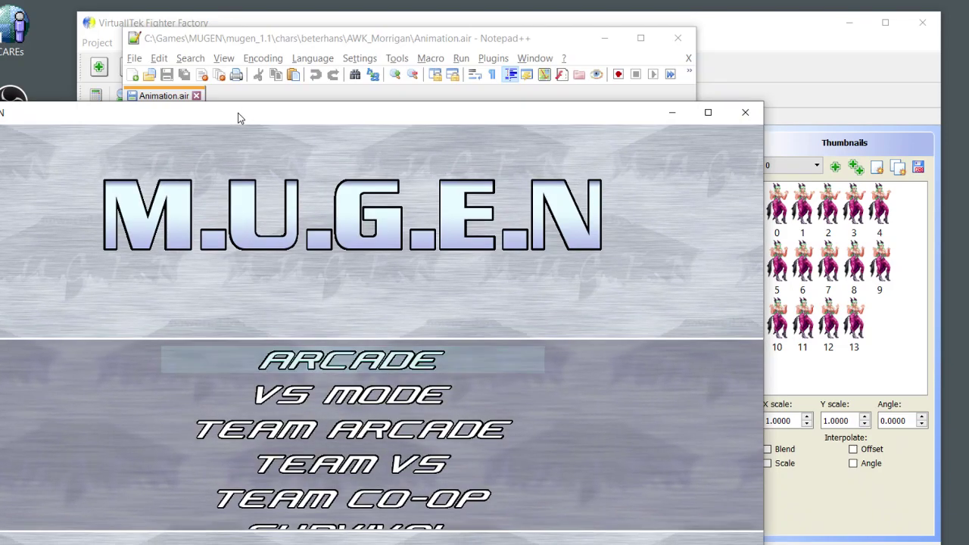
left_click_drag(238, 114, 360, 59)
key("Up")
key("Up")
key("Up")
key("Up")
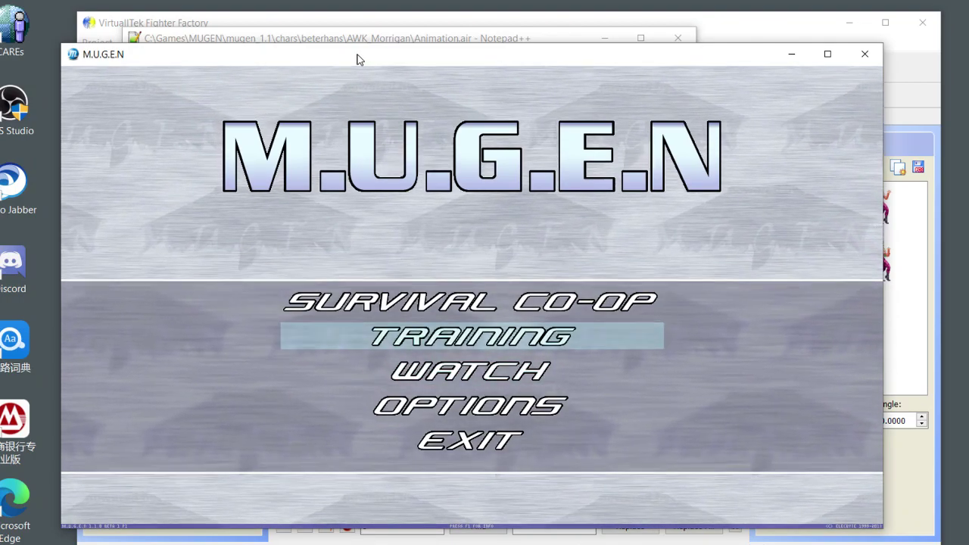
key("Return")
Set up a training match with Ryu against AWK_Morrigan and start it.
key("Left")
key("Left")
key("Left")
key("Return")
key("Return")
key("Left")
key("Right")
key("Right")
key("Right")
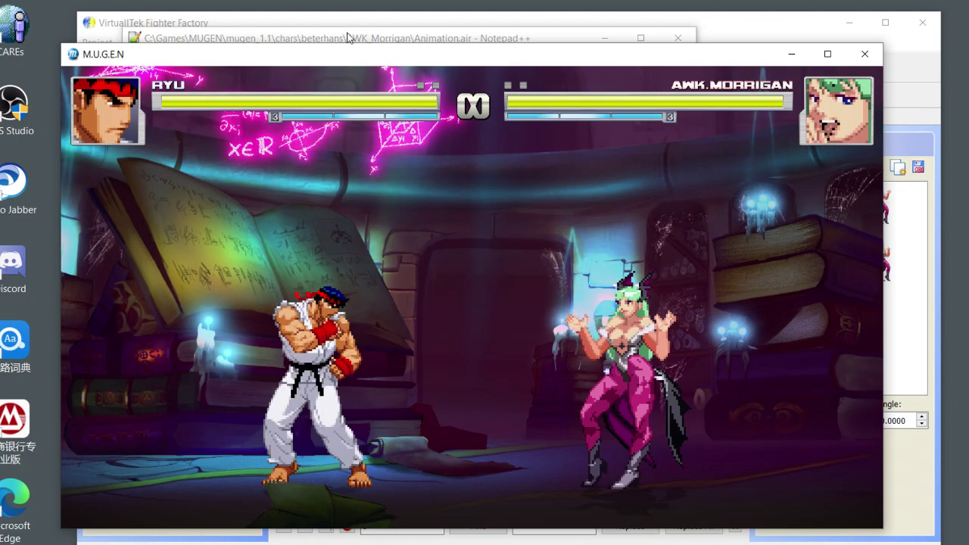
Return to Animation.air in Notepad++ and review the Stand Turn block, comparing its first frame's Clsn2 lines with the mid-block Clsn2Default.
left_click(345, 43)
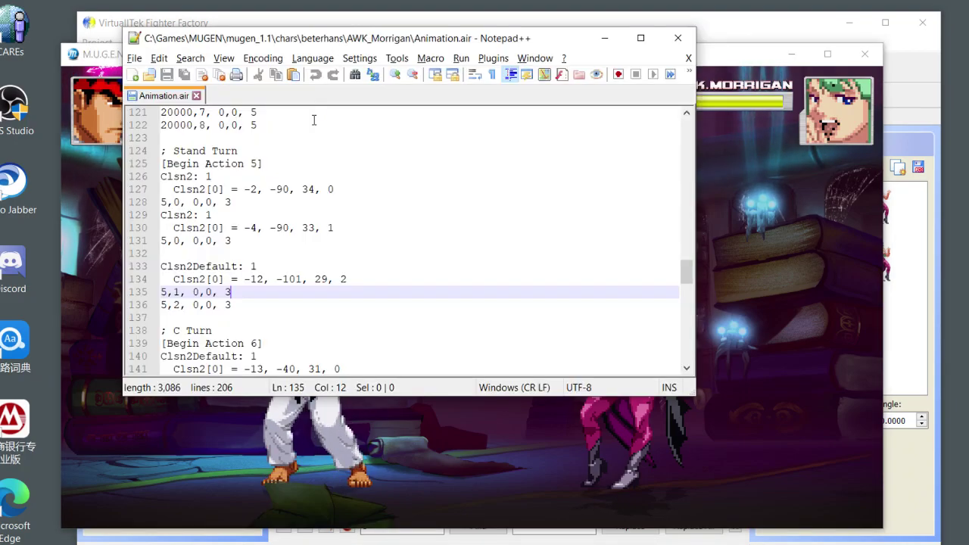
left_click_drag(244, 317, 155, 155)
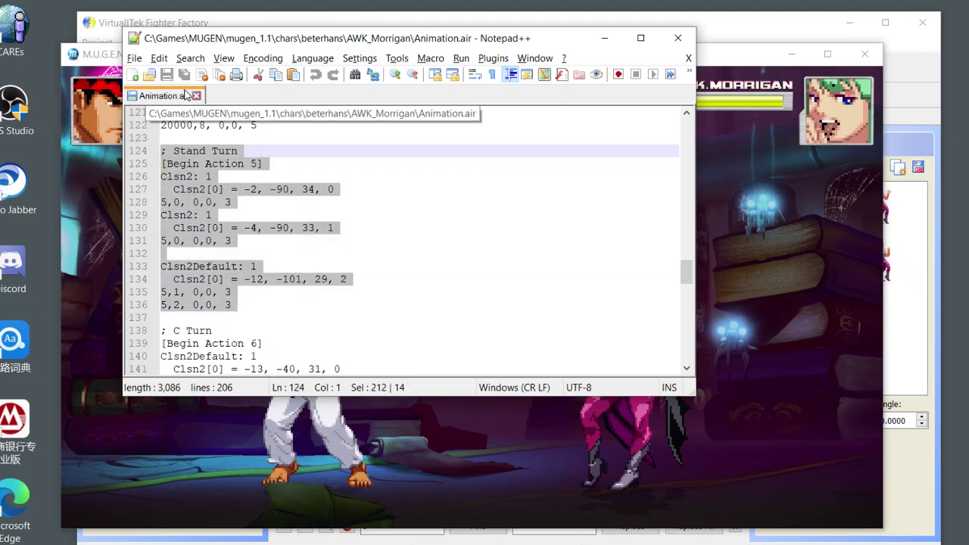
left_click(242, 294)
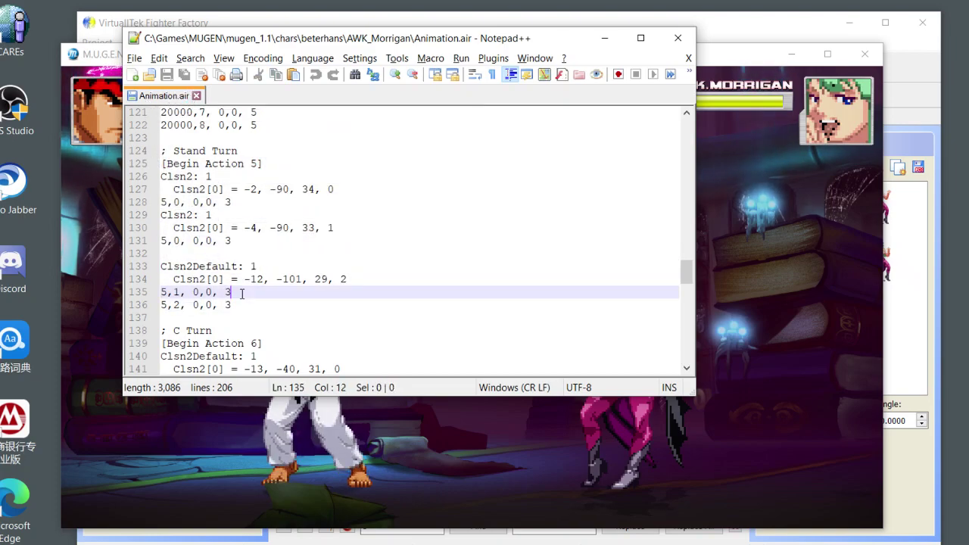
left_click(250, 304)
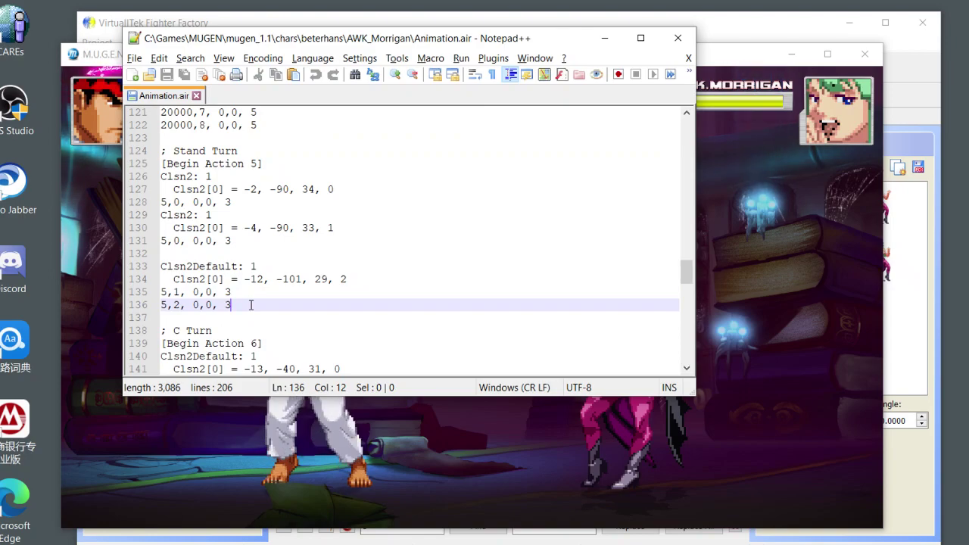
left_click_drag(173, 190, 245, 198)
left_click(246, 198)
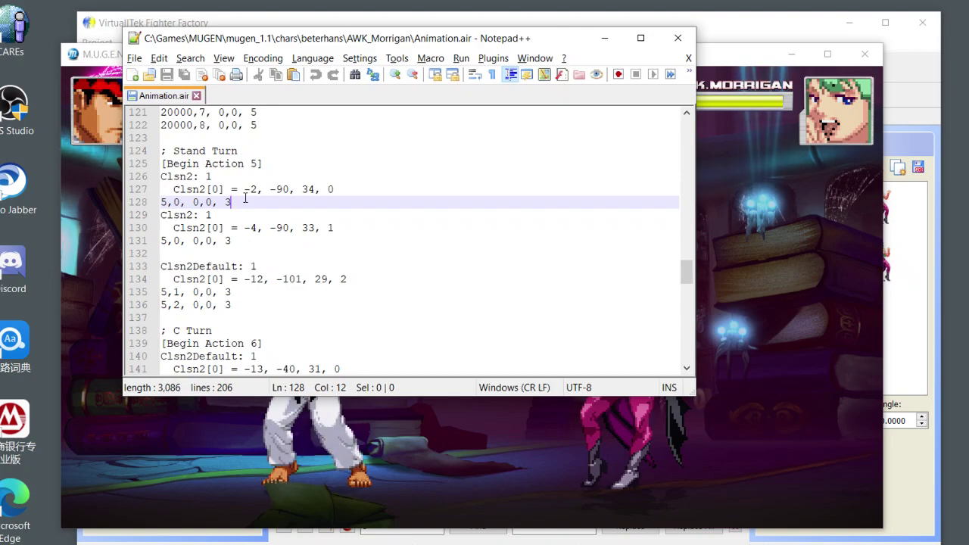
left_click_drag(246, 199, 161, 164)
left_click(260, 220)
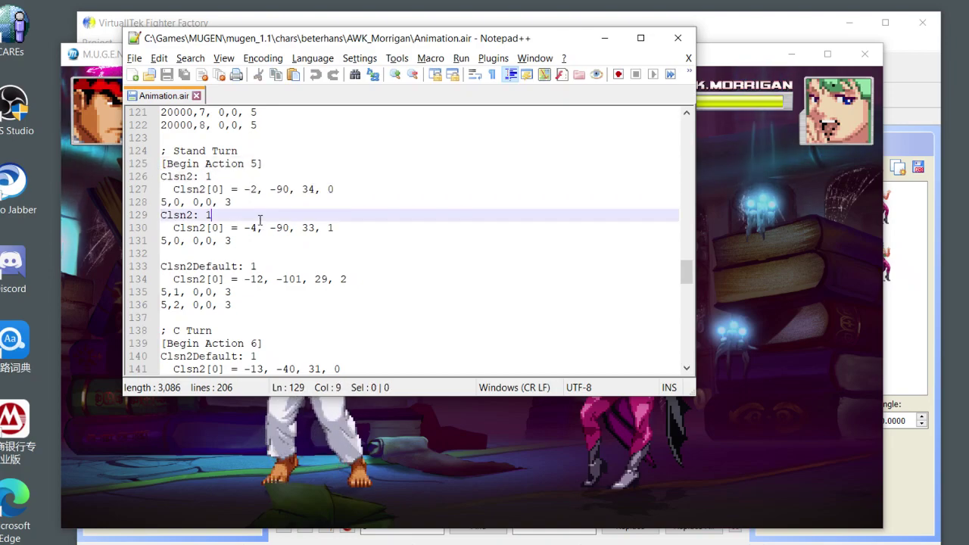